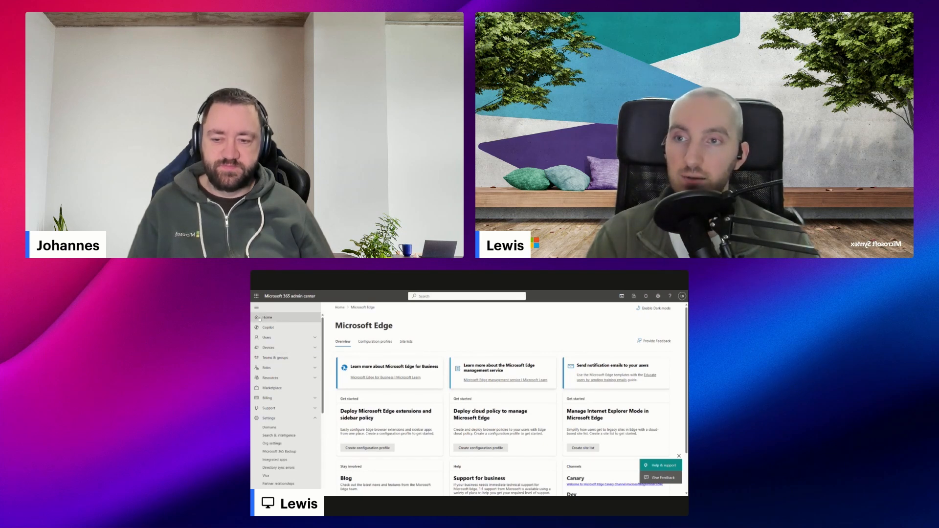
# Step: Start the wizard for educating users by training email and choose Microsoft Edge as the topic
pyautogui.scroll(-2, 269, 362)
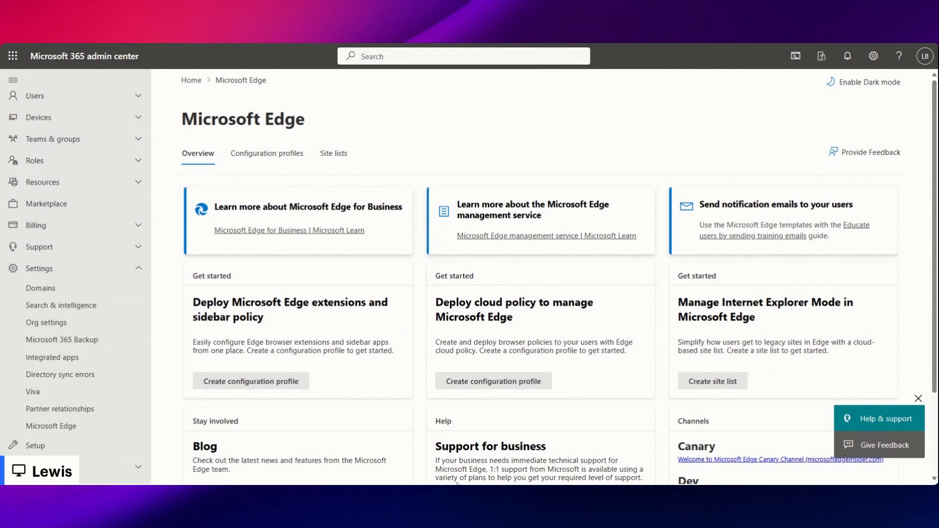
pyautogui.scroll(-1, 423, 140)
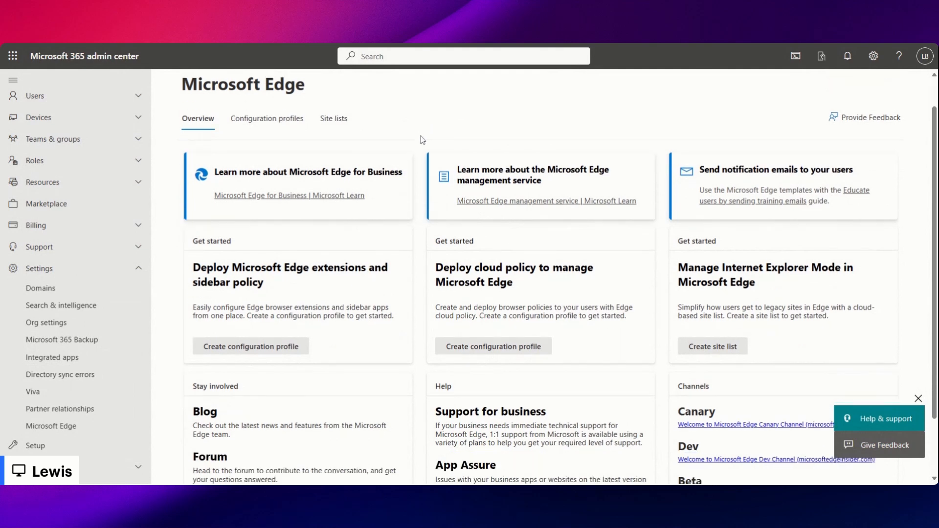
pyautogui.scroll(-1, 422, 140)
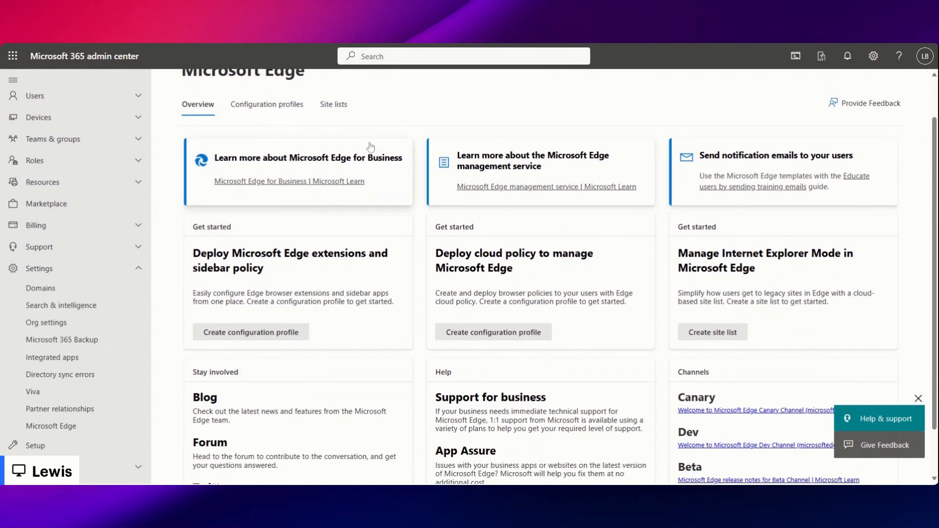
pyautogui.scroll(2, 372, 148)
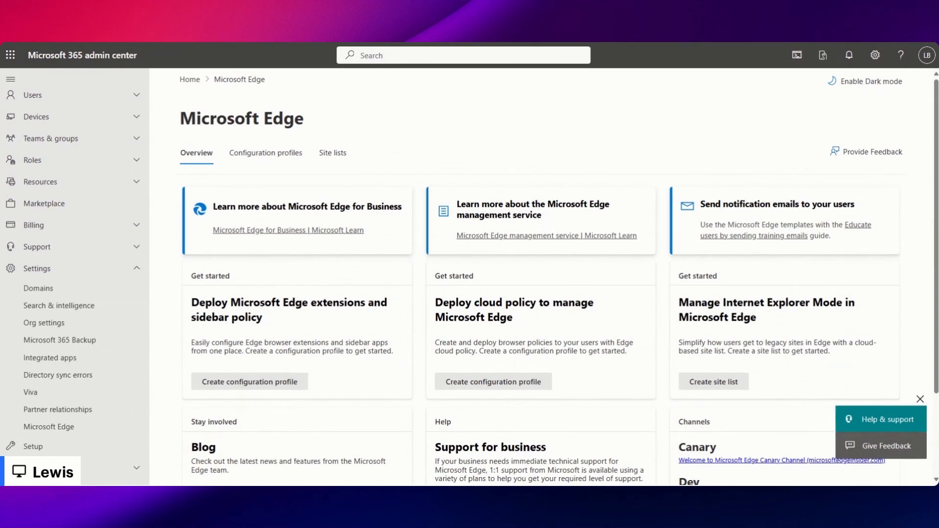
pyautogui.click(858, 225)
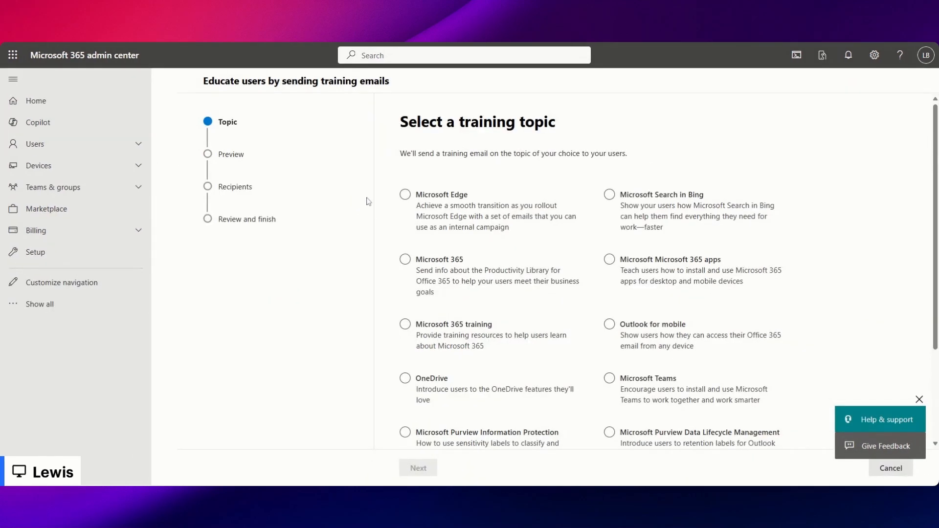
pyautogui.click(405, 195)
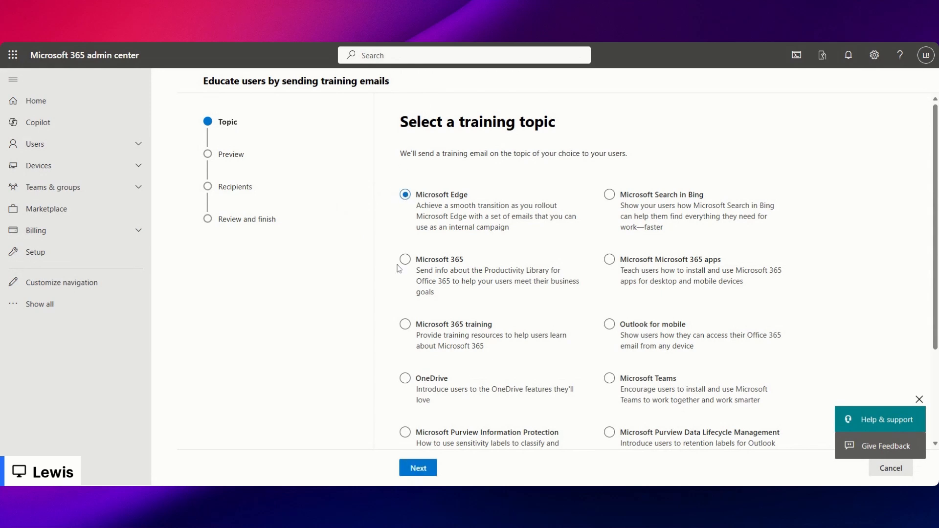
pyautogui.click(430, 470)
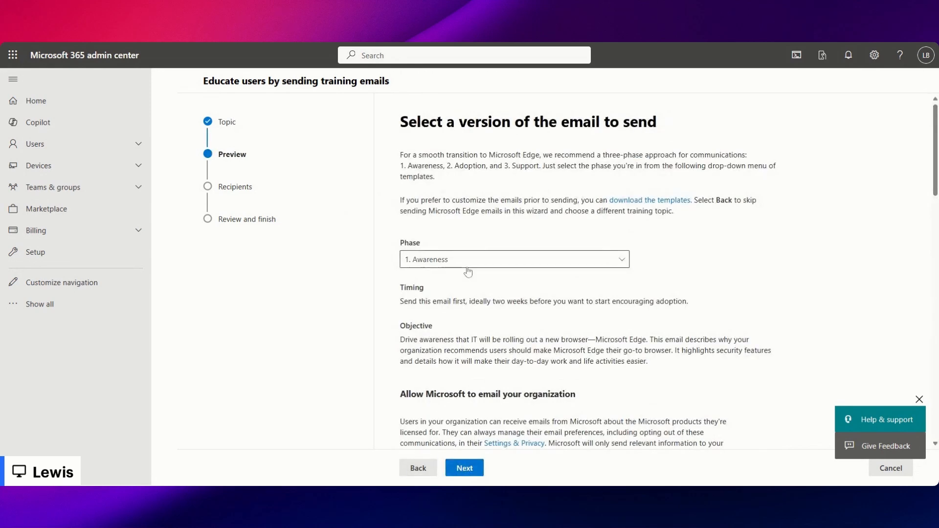
# Step: Examine the Awareness phase email's options and preview, and return to the Microsoft Edge overview
pyautogui.click(461, 260)
pyautogui.click(457, 260)
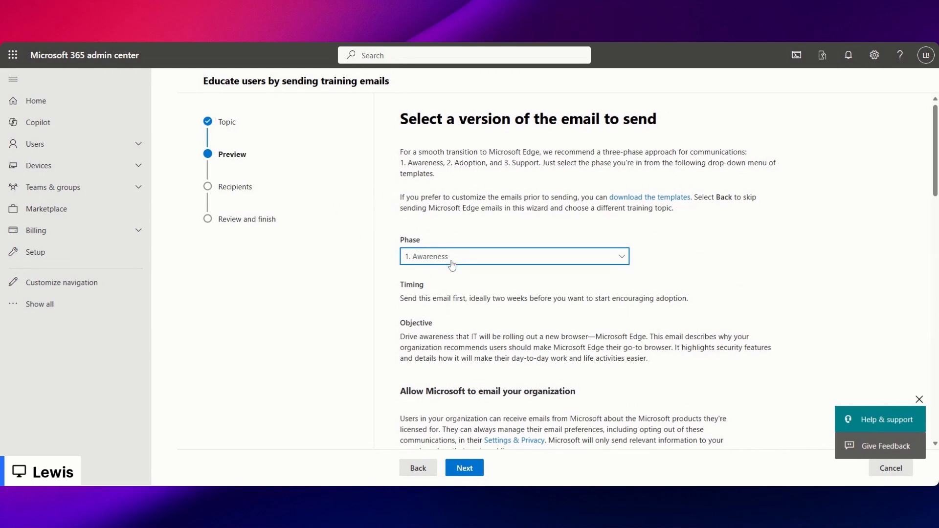
pyautogui.scroll(-5, 451, 265)
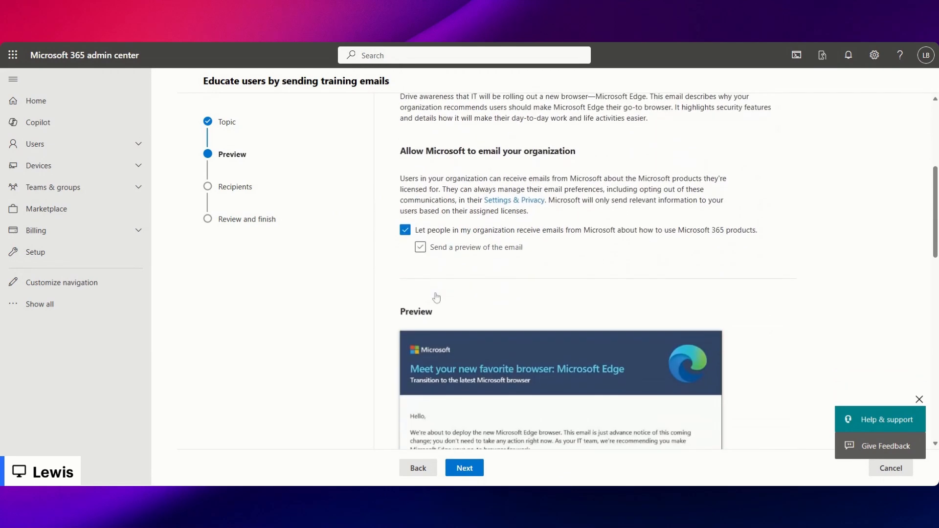
pyautogui.scroll(-10, 436, 298)
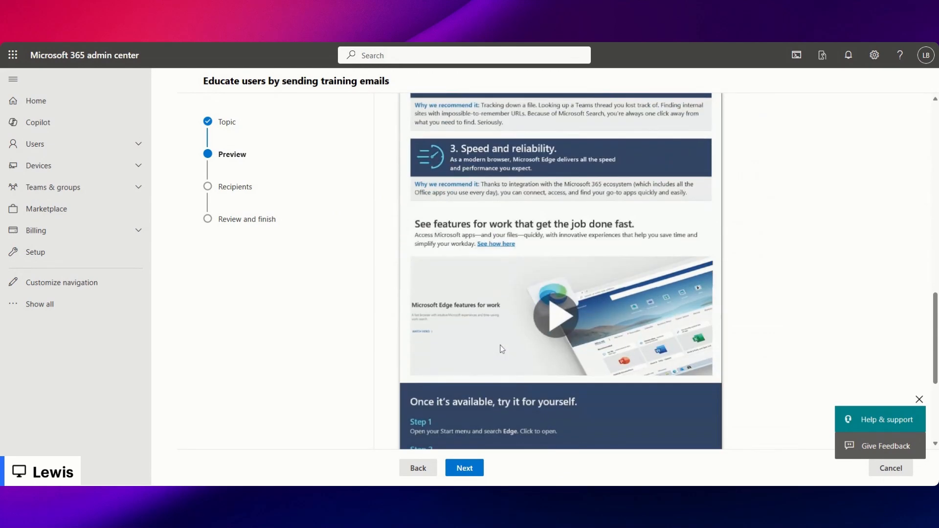
pyautogui.scroll(-4, 500, 348)
pyautogui.scroll(15, 500, 343)
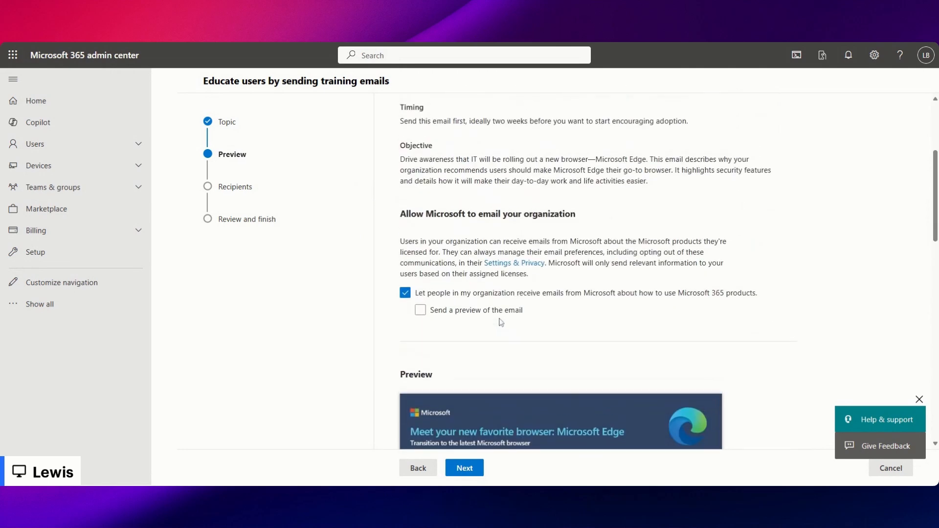
pyautogui.scroll(4, 501, 322)
pyautogui.click(249, 42)
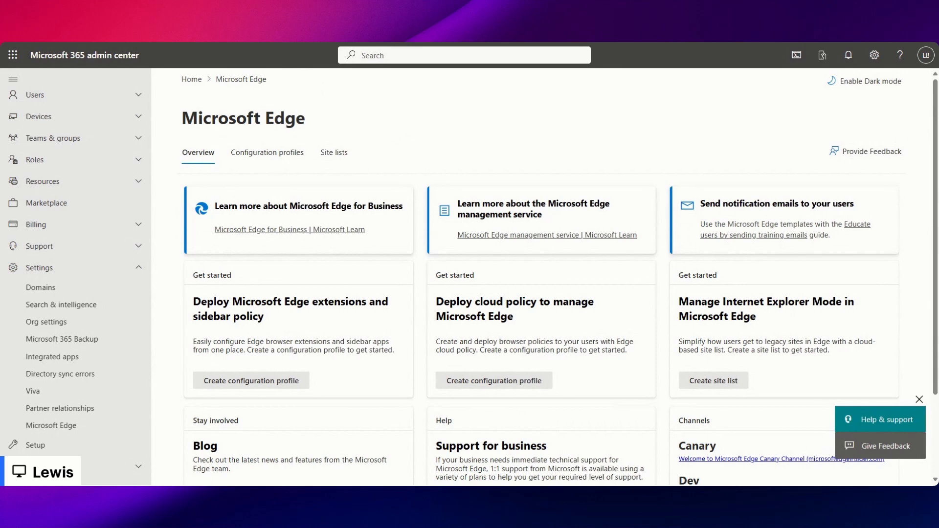
pyautogui.scroll(-2, 426, 139)
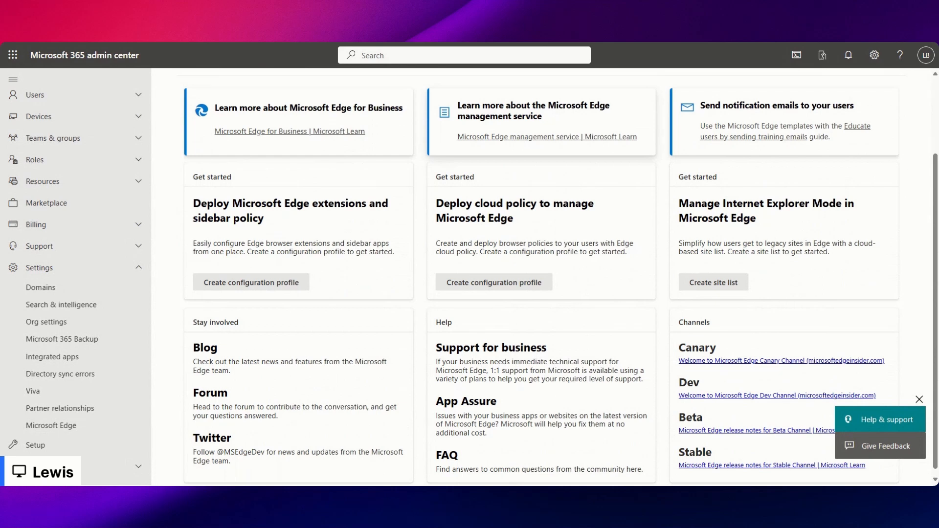
pyautogui.scroll(2, 430, 139)
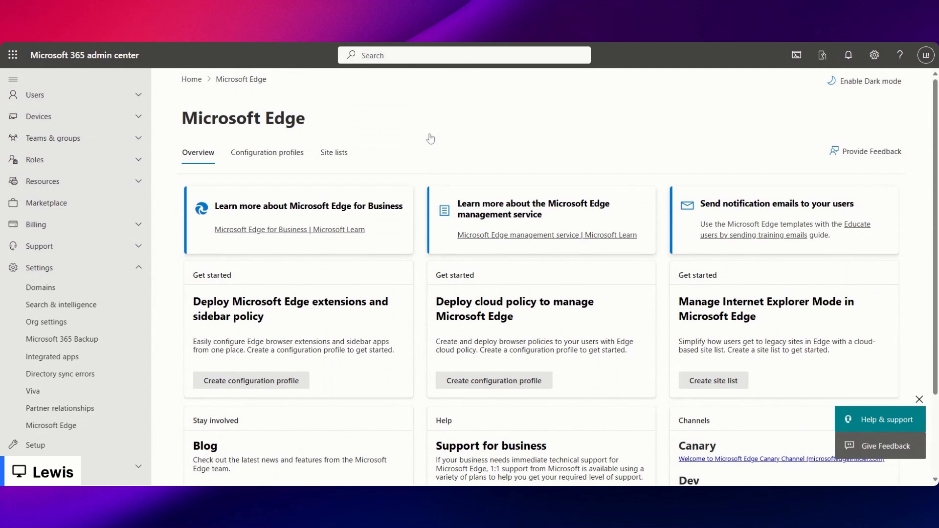
pyautogui.scroll(-2, 433, 143)
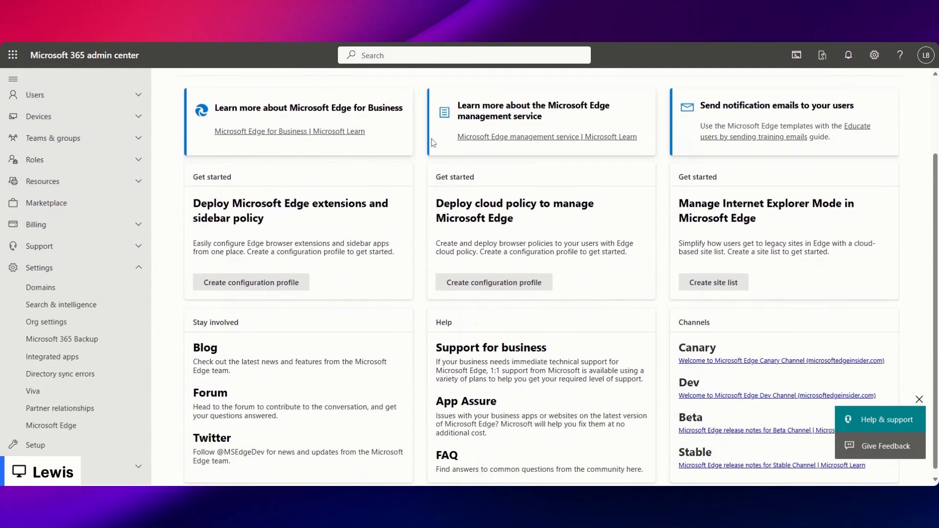
pyautogui.scroll(2, 416, 172)
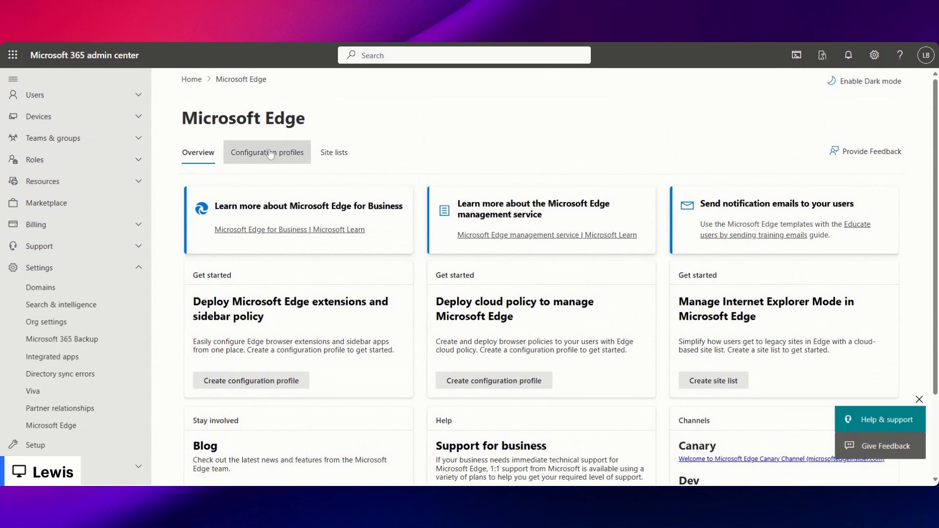
# Step: Add a Microsoft Edge configuration profile named Contoso Policy
pyautogui.click(229, 155)
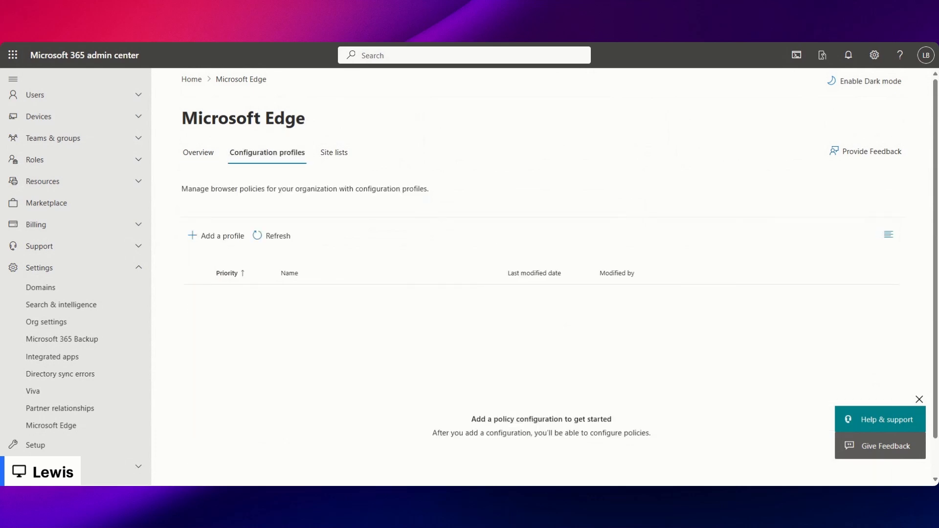
pyautogui.click(213, 239)
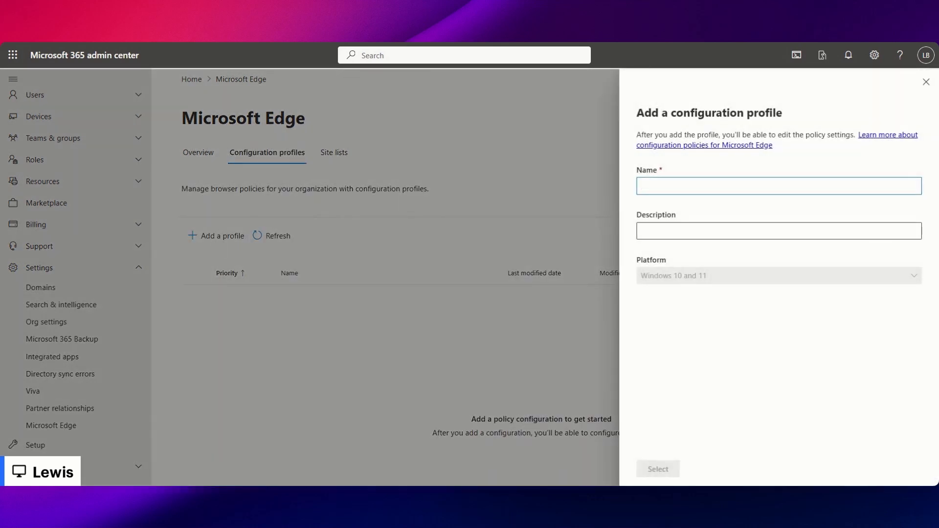
pyautogui.write('Test')
pyautogui.hotkey('ctrl', 'a')
pyautogui.write('Con')
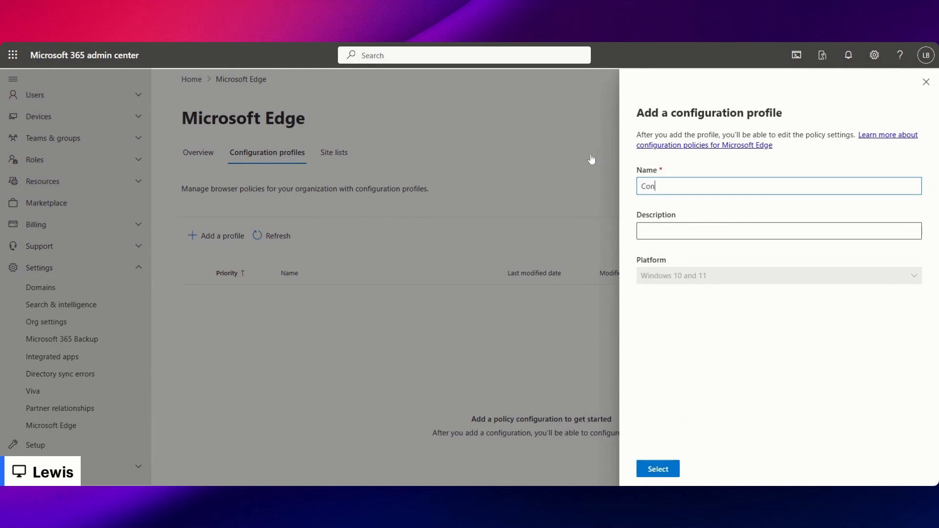
pyautogui.write('toso Policy')
pyautogui.click(676, 468)
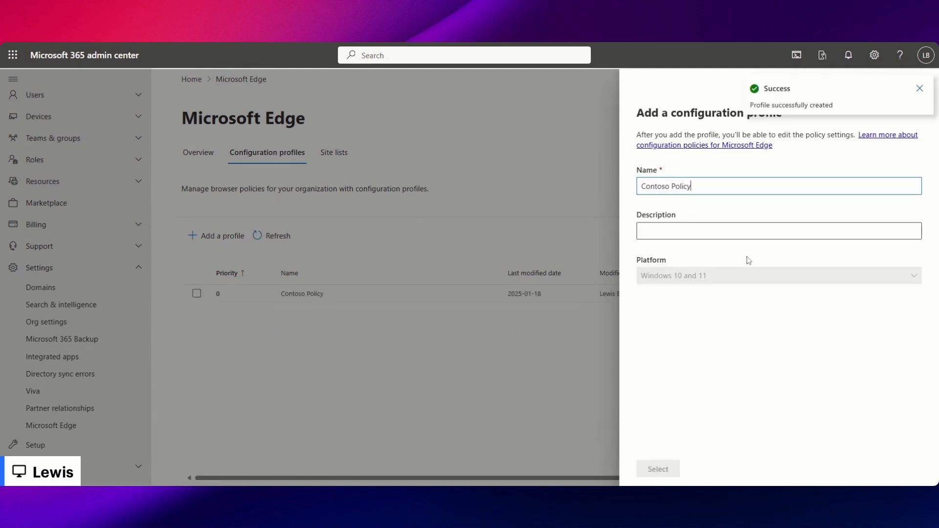
pyautogui.click(919, 91)
pyautogui.click(919, 89)
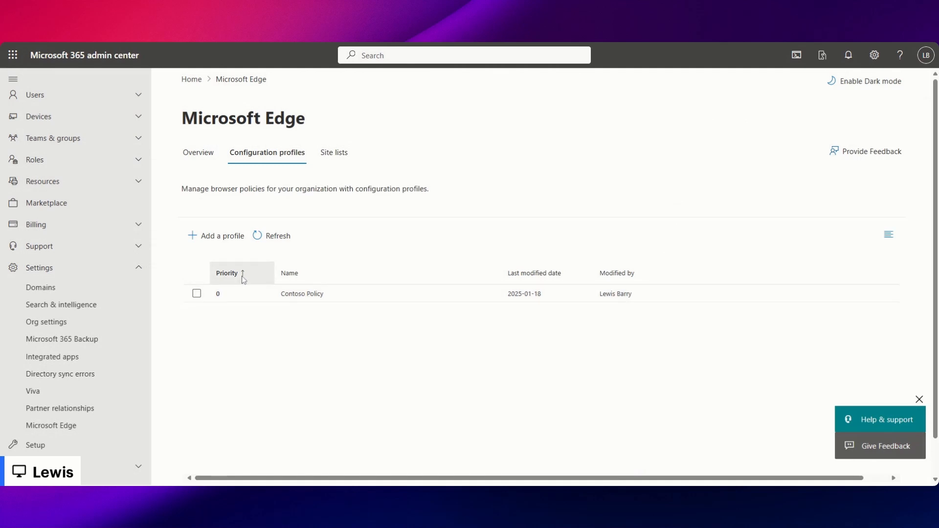
# Step: Open the Contoso Policy profile and show its extensions
pyautogui.click(340, 295)
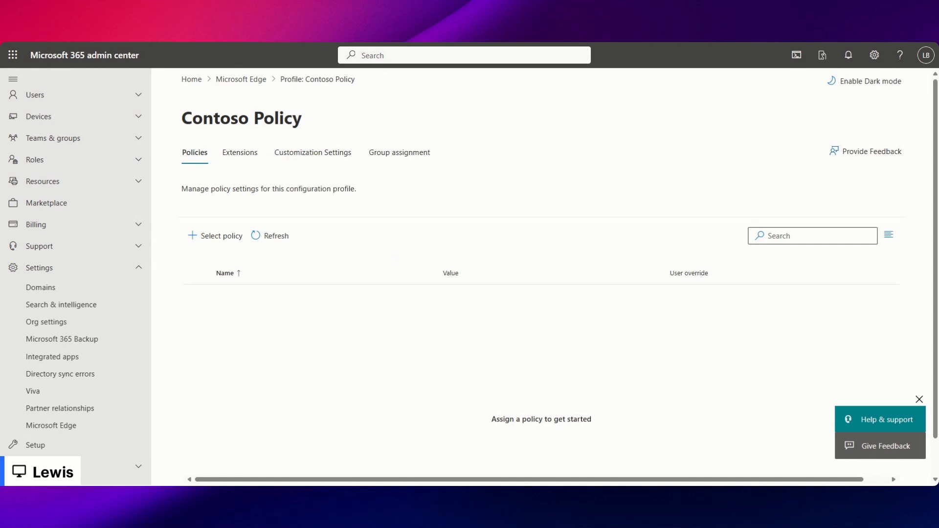
pyautogui.click(249, 161)
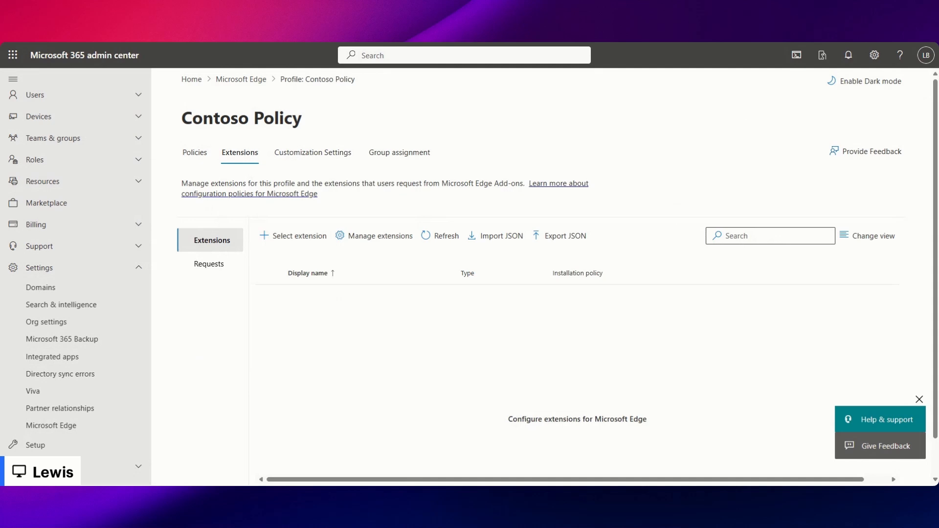
pyautogui.click(274, 154)
pyautogui.click(240, 152)
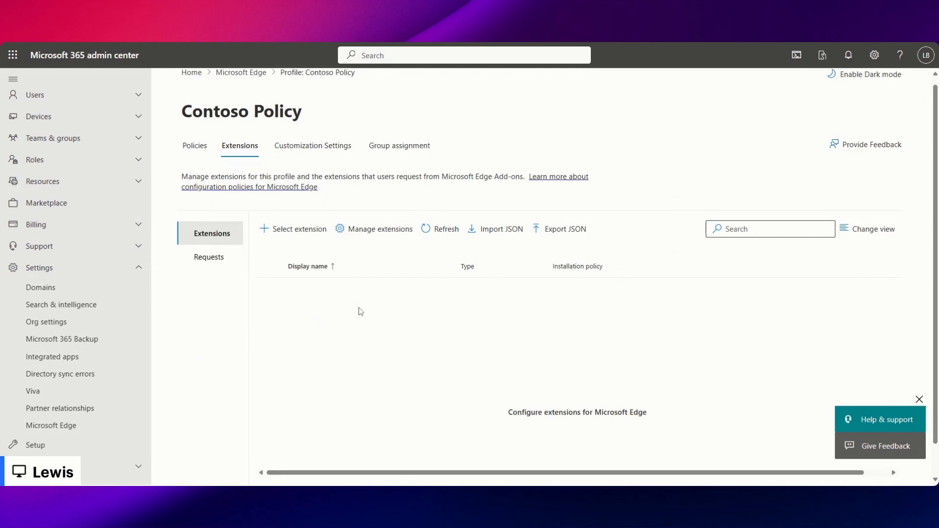
pyautogui.scroll(-1, 360, 313)
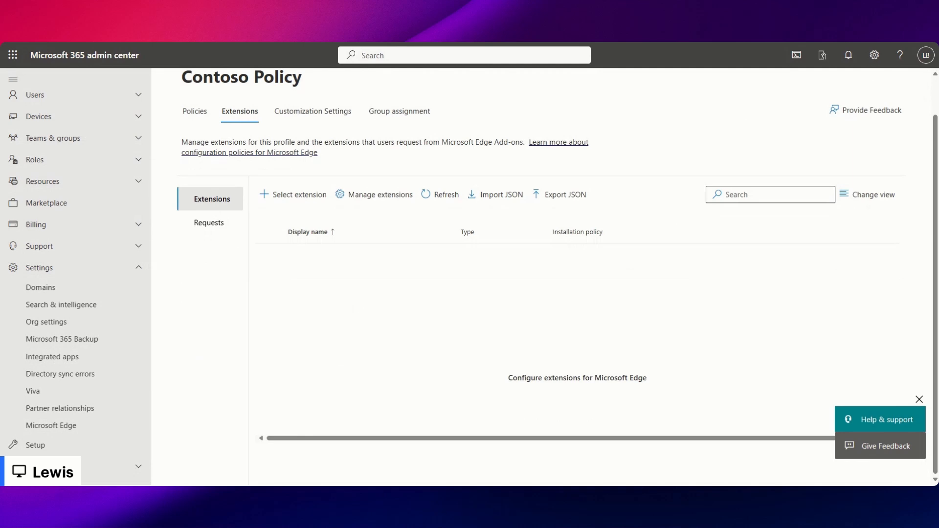
pyautogui.scroll(2, 360, 318)
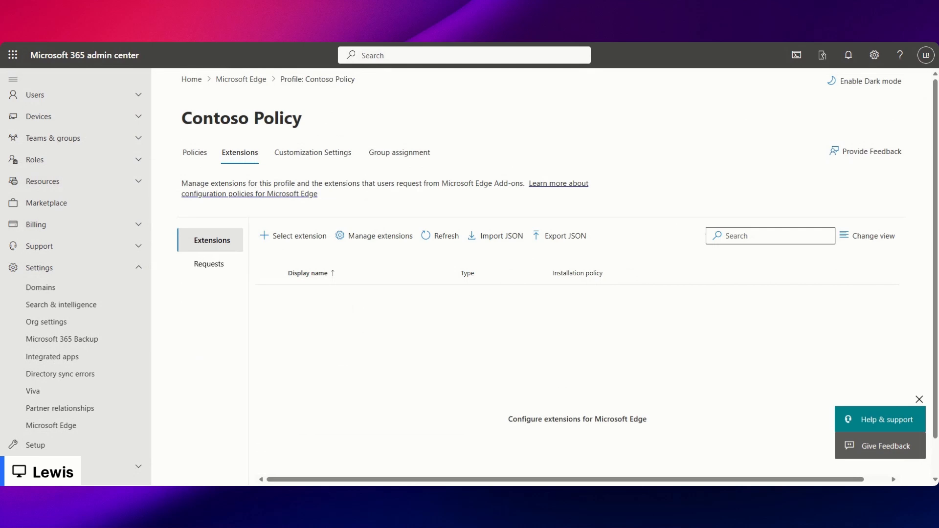
# Step: In the profile's extension management settings, allow users to request blocked extensions, block all unmanaged extensions by default, and save
pyautogui.click(357, 241)
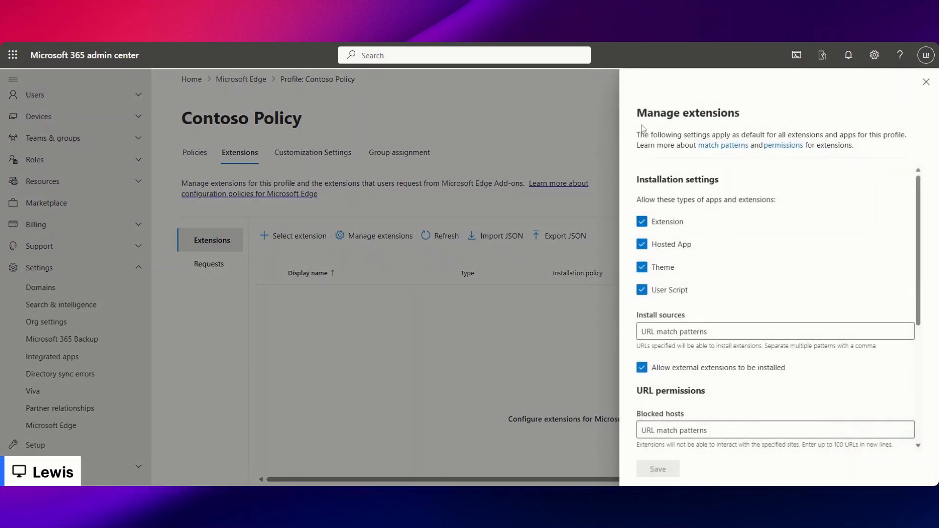
pyautogui.scroll(-2, 654, 259)
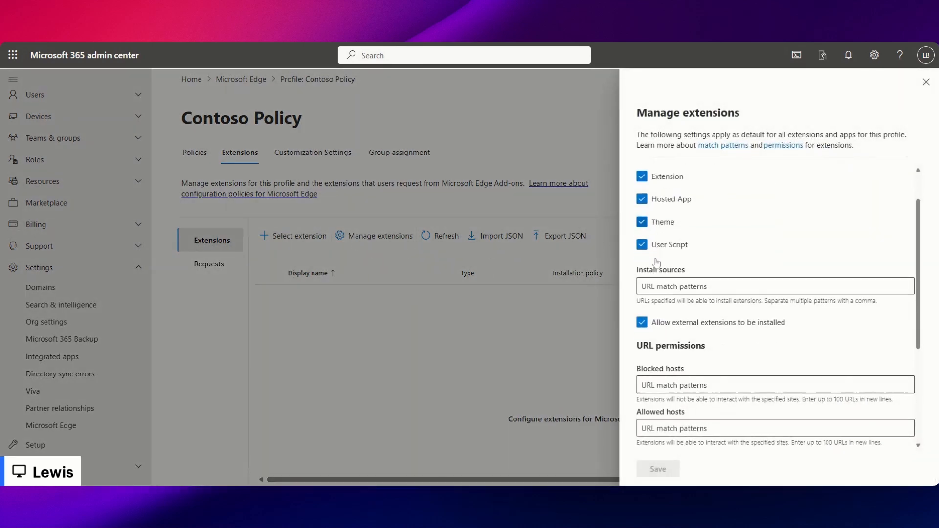
pyautogui.scroll(-3, 648, 298)
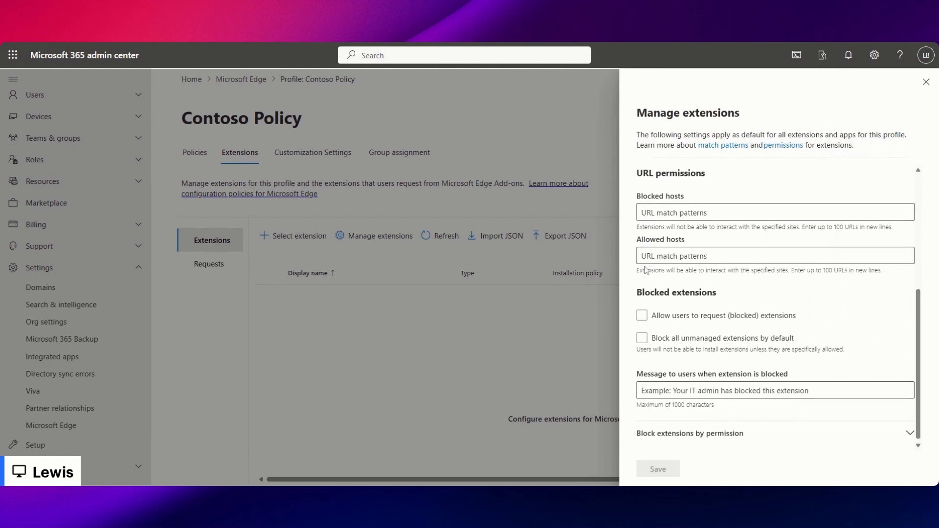
pyautogui.scroll(5, 644, 319)
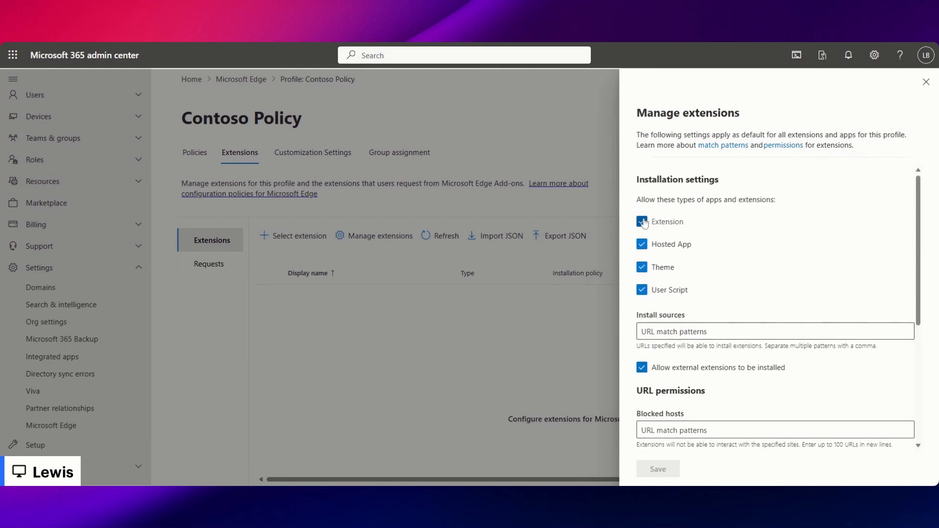
pyautogui.click(644, 222)
pyautogui.scroll(-4, 736, 235)
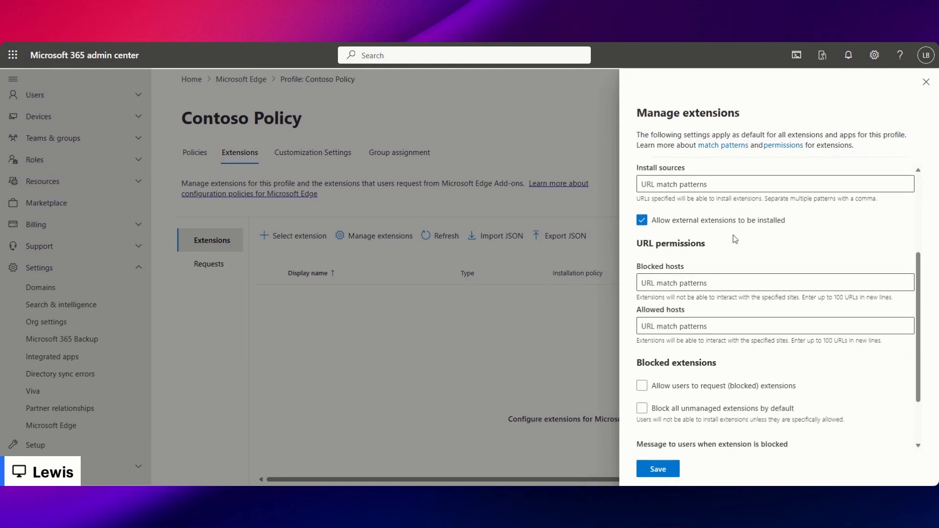
pyautogui.click(641, 337)
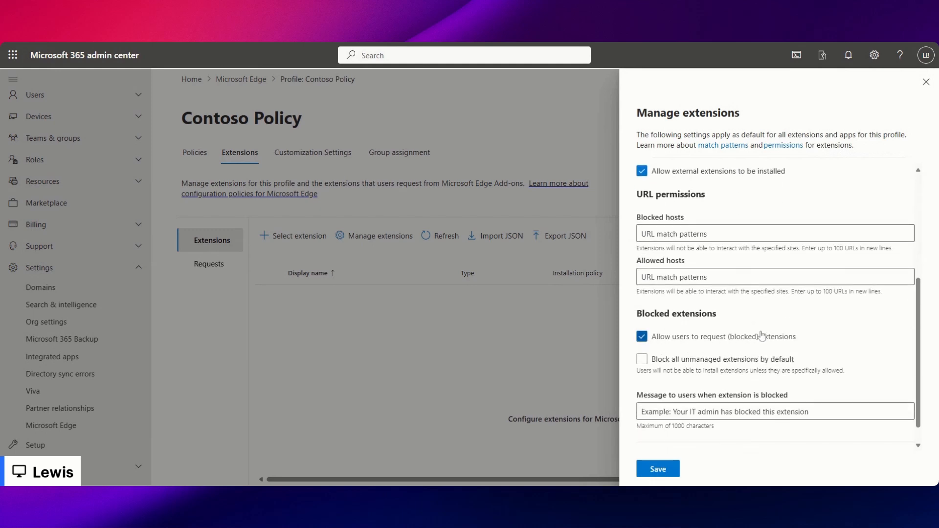
pyautogui.click(648, 362)
pyautogui.scroll(4, 649, 364)
pyautogui.scroll(-5, 685, 254)
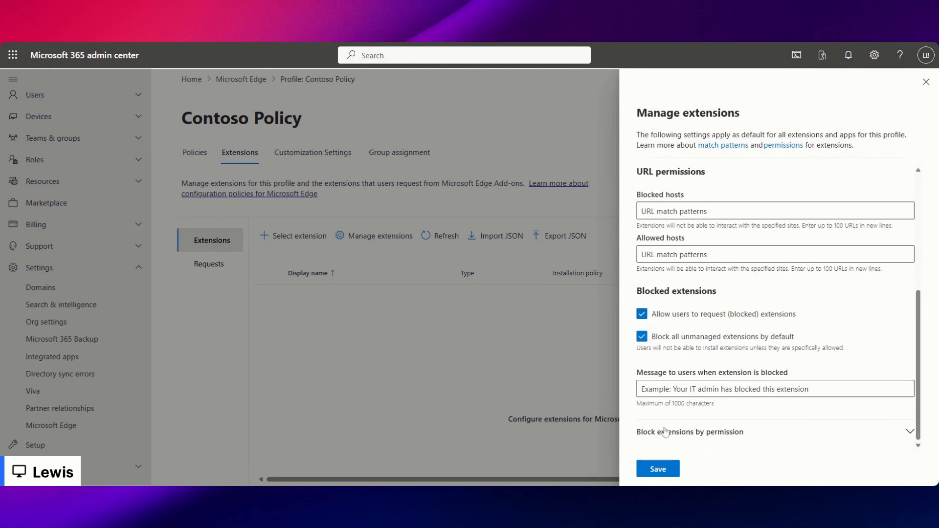
pyautogui.click(664, 467)
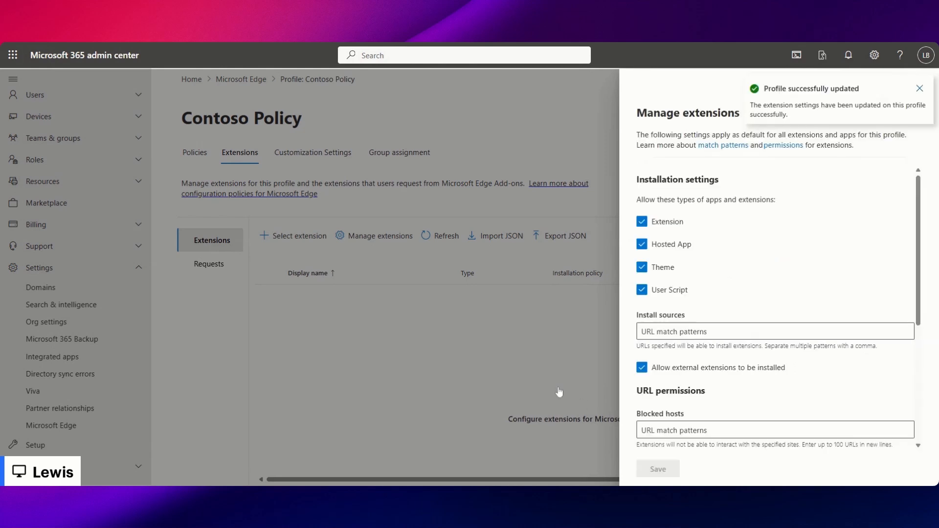
pyautogui.click(926, 82)
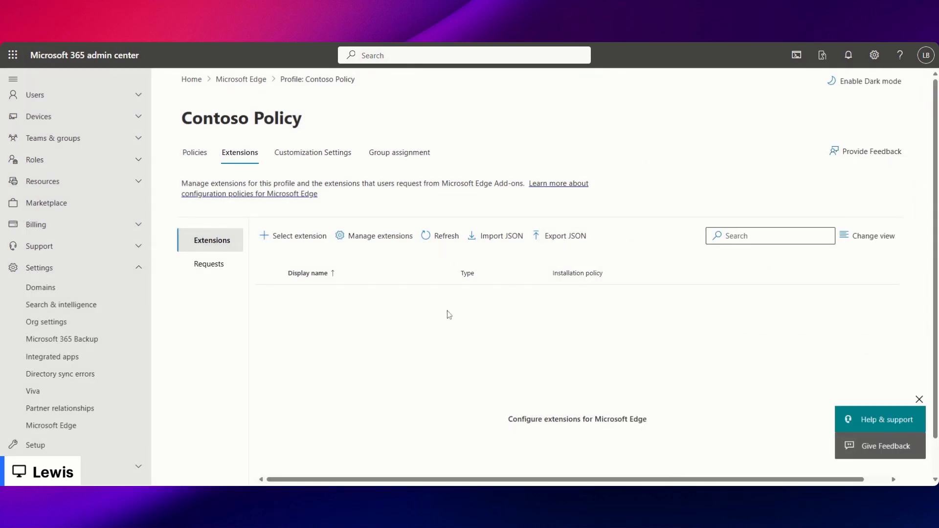
# Step: Examine the Contoso Policy profile's extension requests, group assignment and extensions, reopening the profile from the configuration profiles list
pyautogui.click(225, 271)
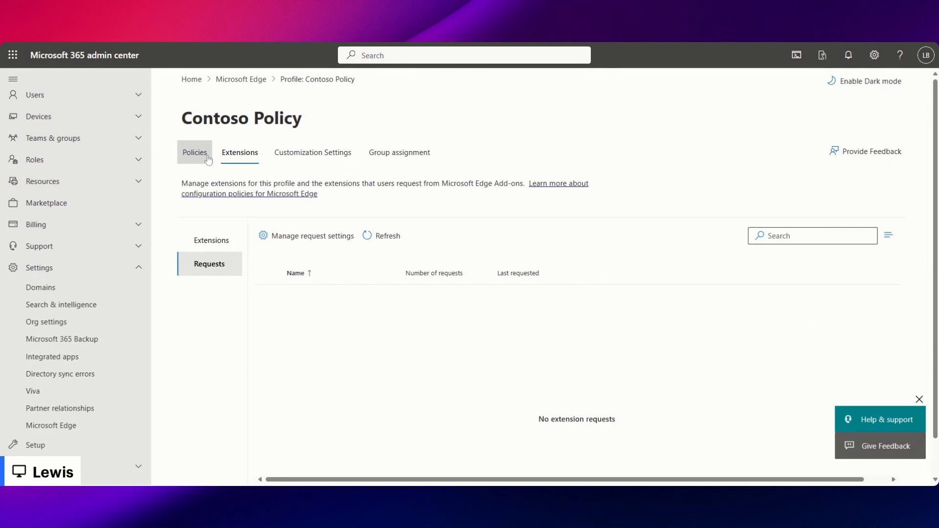
pyautogui.click(218, 248)
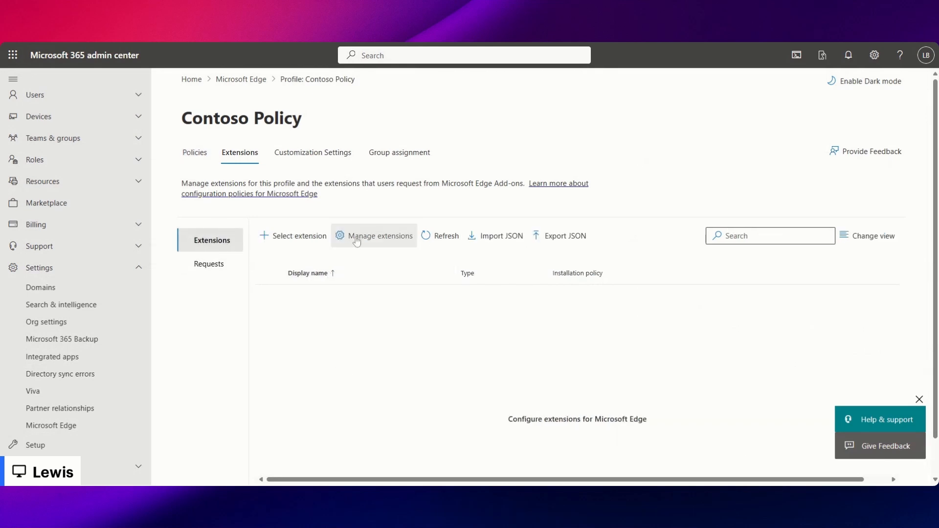
pyautogui.click(381, 161)
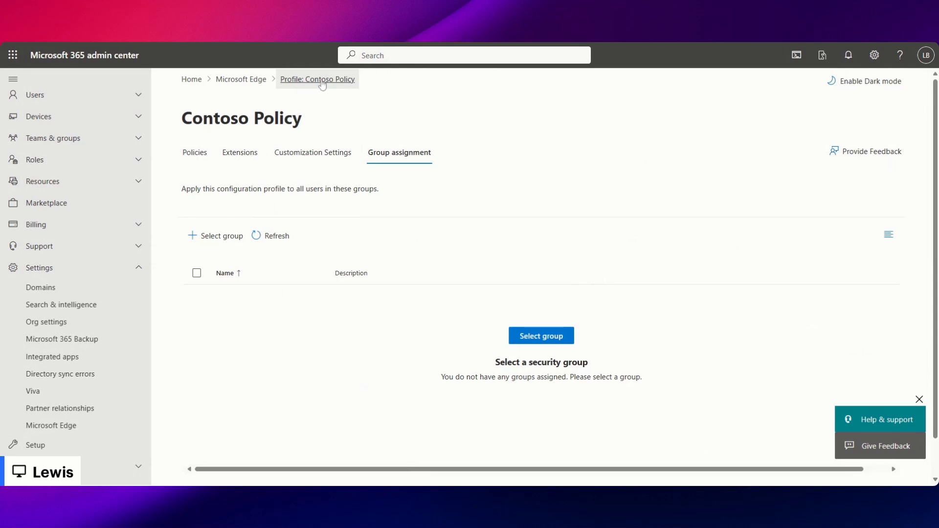
pyautogui.click(254, 88)
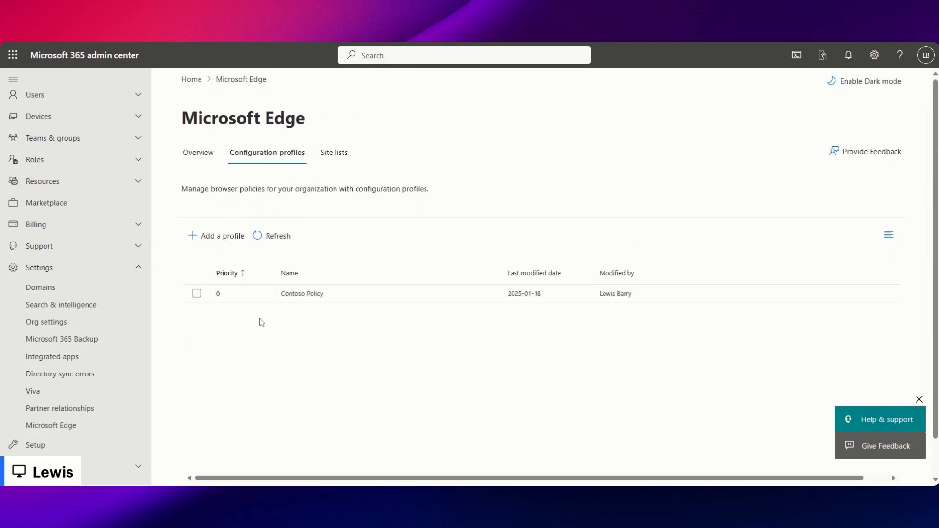
pyautogui.click(335, 298)
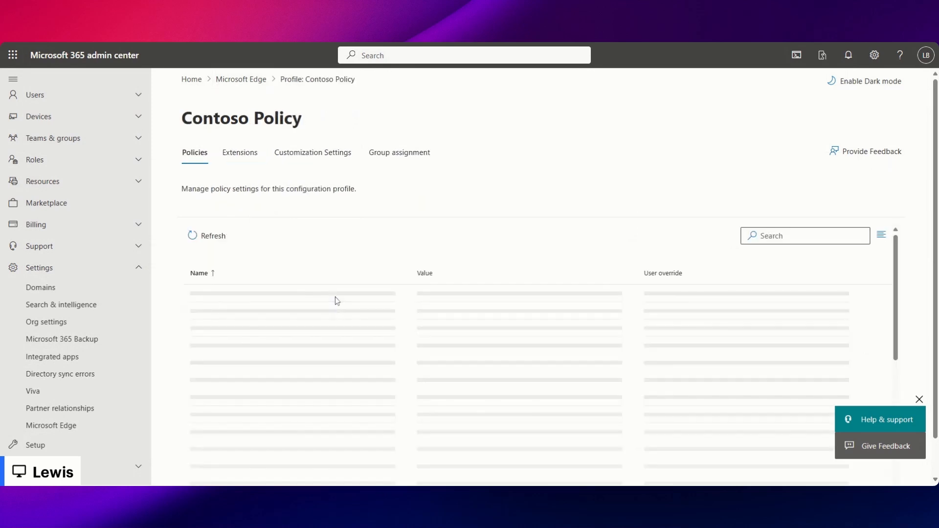
pyautogui.click(410, 156)
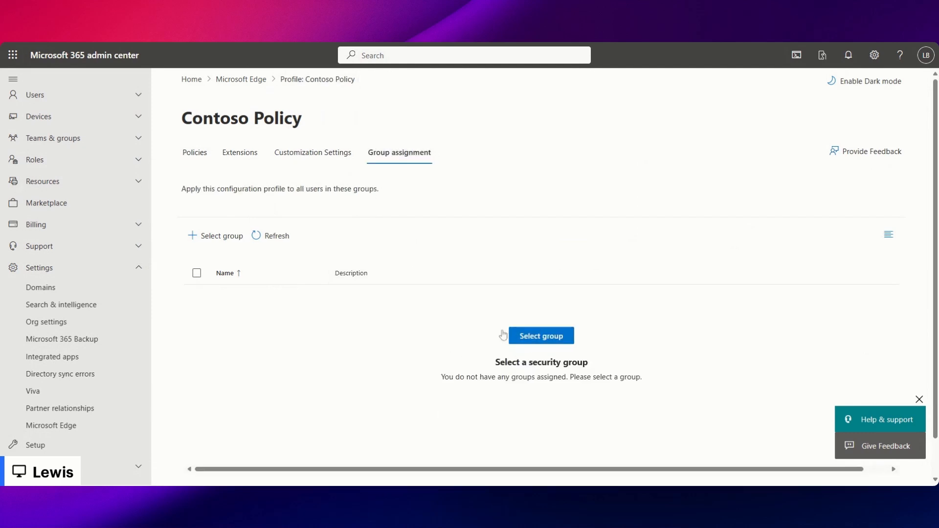
pyautogui.click(240, 153)
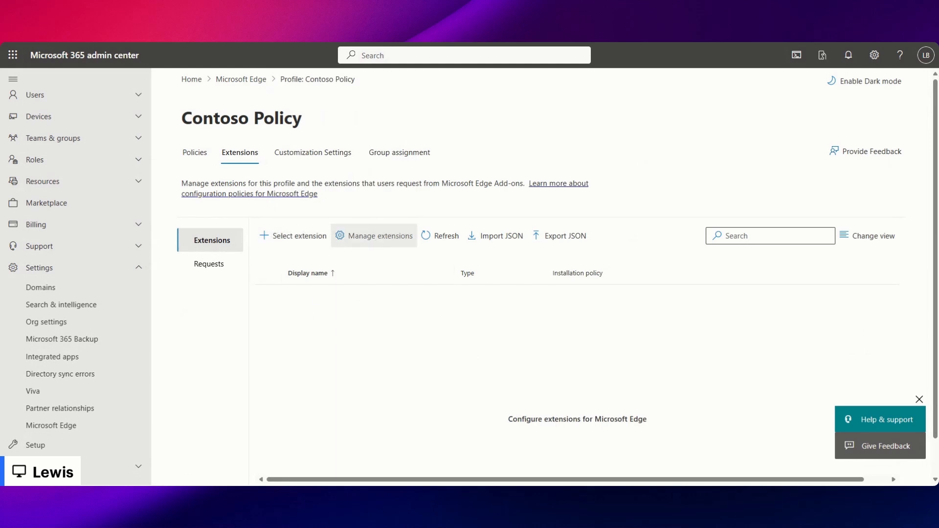
# Step: Show the Contoso Policy profile's policies and begin configuring an additional policy from the available ones
pyautogui.click(194, 152)
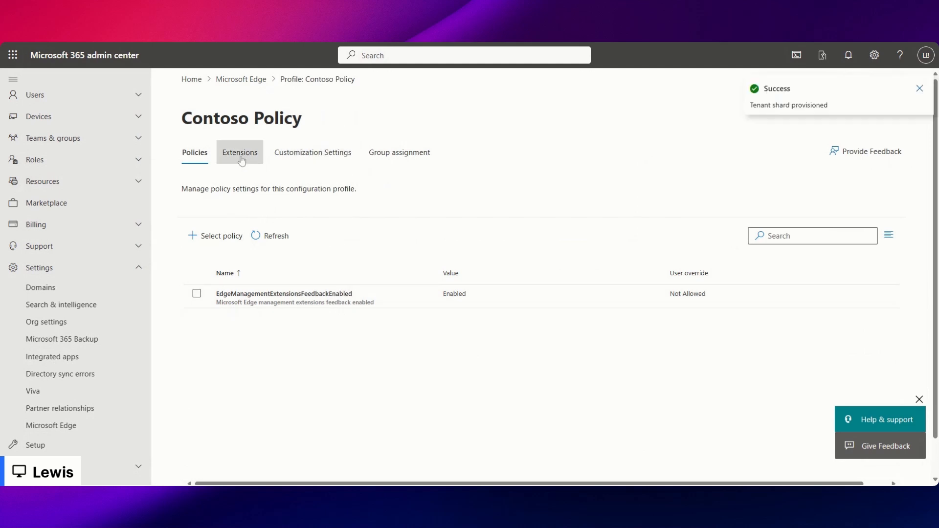
pyautogui.click(220, 235)
pyautogui.click(538, 189)
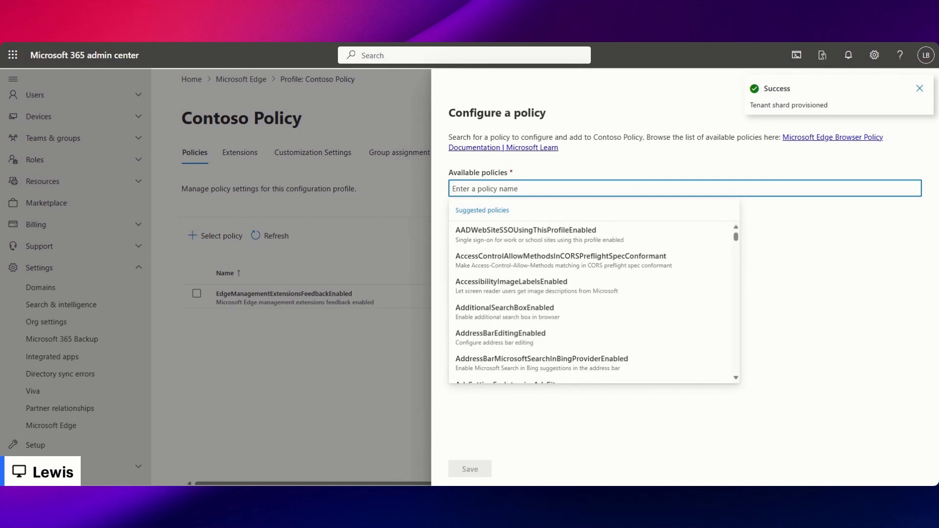
# Step: Try searching the available policies for "managed favourites"
pyautogui.write('managed fav')
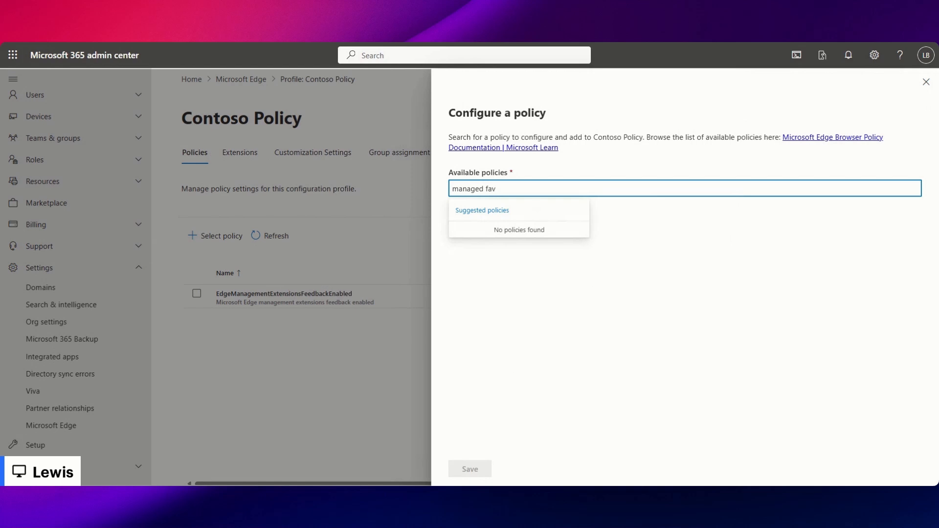
pyautogui.hotkey('ctrl', 'a')
pyautogui.click(495, 189)
pyautogui.write('ourites')
pyautogui.click(549, 264)
pyautogui.click(543, 189)
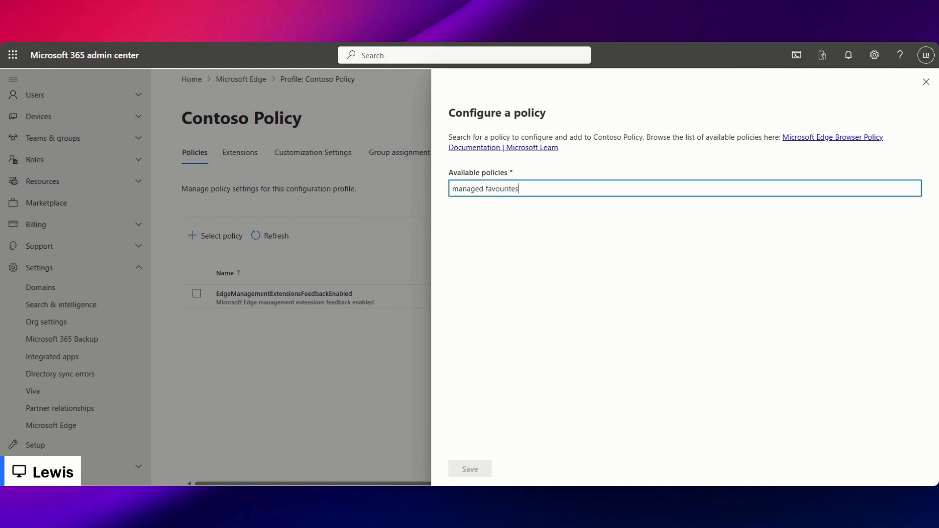
# Step: Search the available policies for "favorites" in American spelling and choose the ManagedFavorites policy
pyautogui.hotkey('ctrl', 'a')
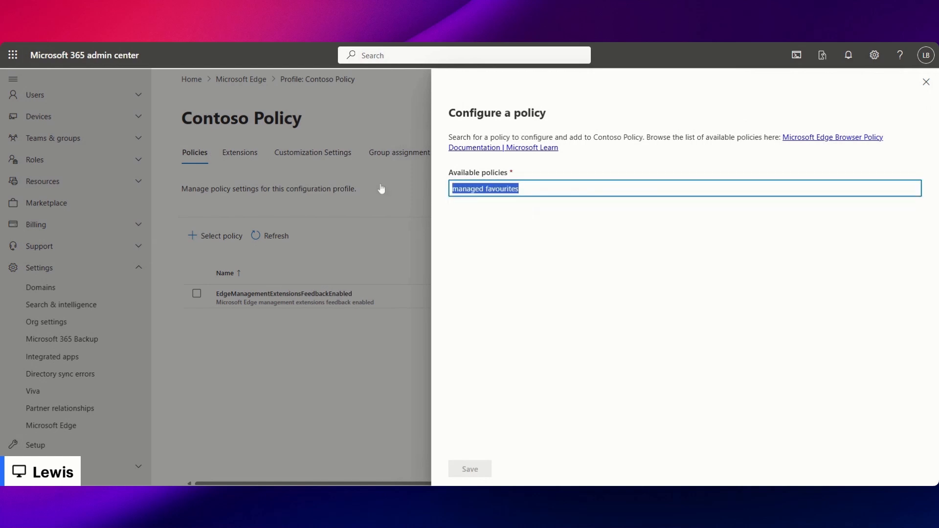
pyautogui.write('favou')
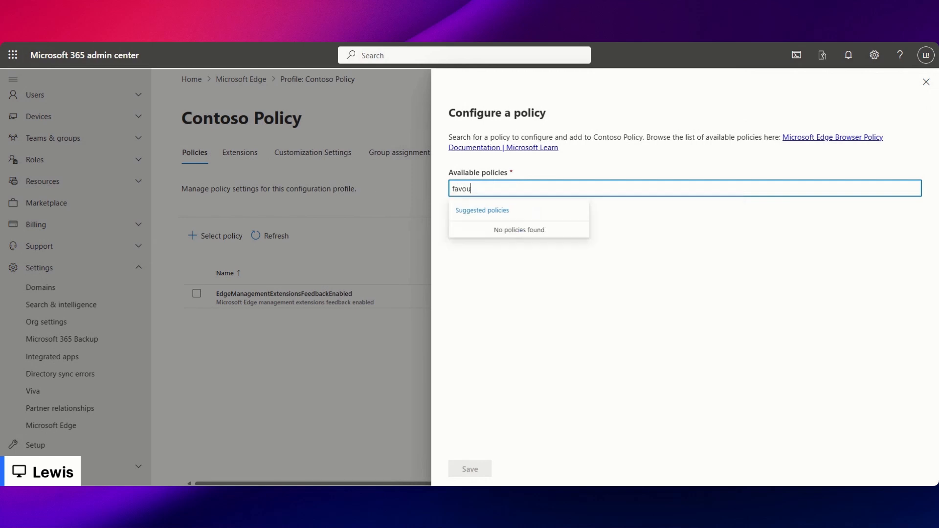
pyautogui.write('rites')
pyautogui.press('BackSpace')
pyautogui.press('BackSpace')
pyautogui.press('BackSpace')
pyautogui.press('BackSpace')
pyautogui.press('BackSpace')
pyautogui.write('r')
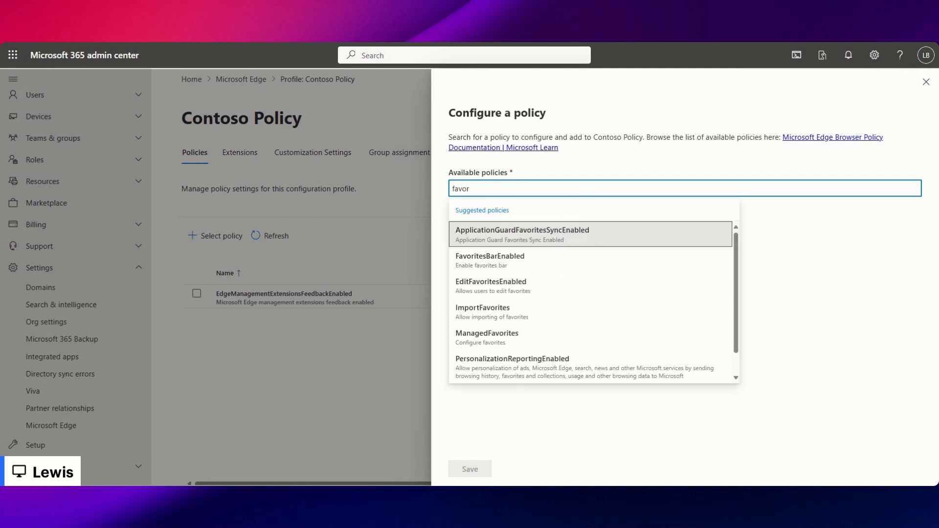
pyautogui.write('ites')
pyautogui.click(535, 342)
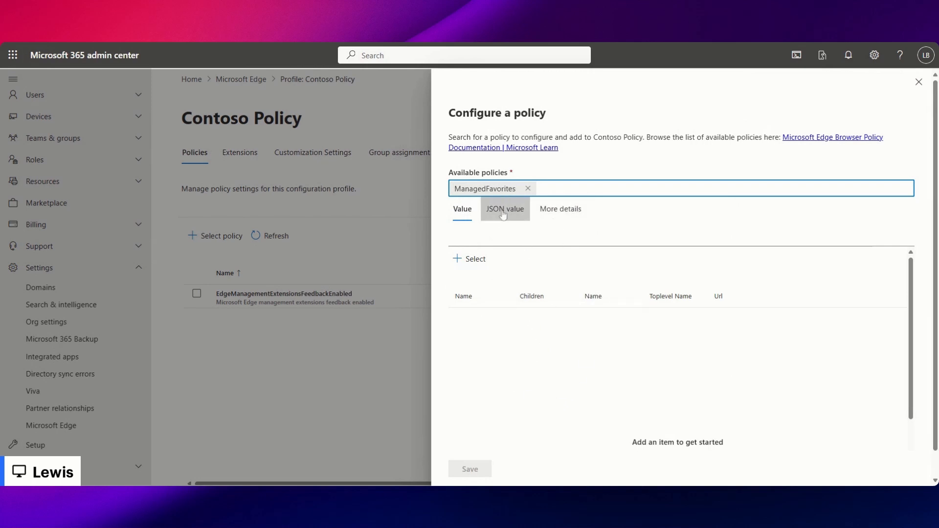
# Step: Copy the example value from the ManagedFavorites policy's details and paste it in as the policy's JSON value
pyautogui.click(555, 215)
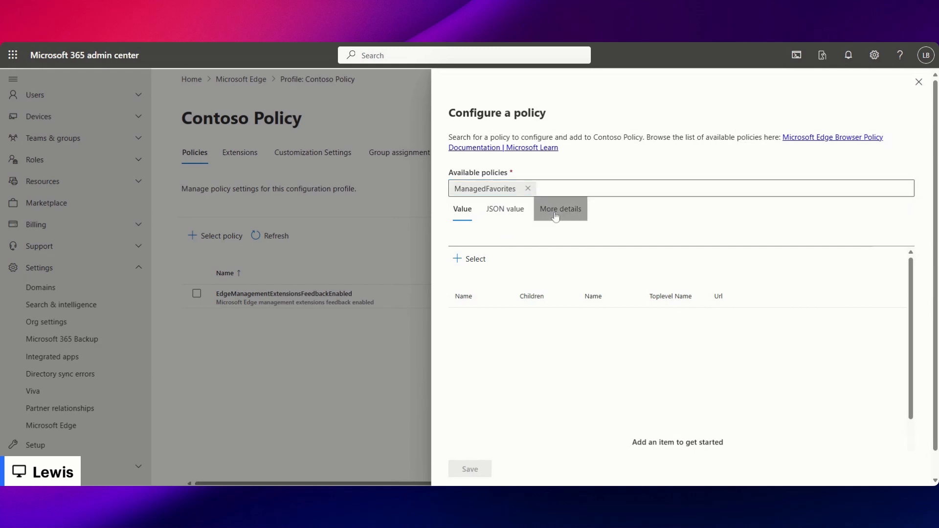
pyautogui.scroll(-2, 680, 343)
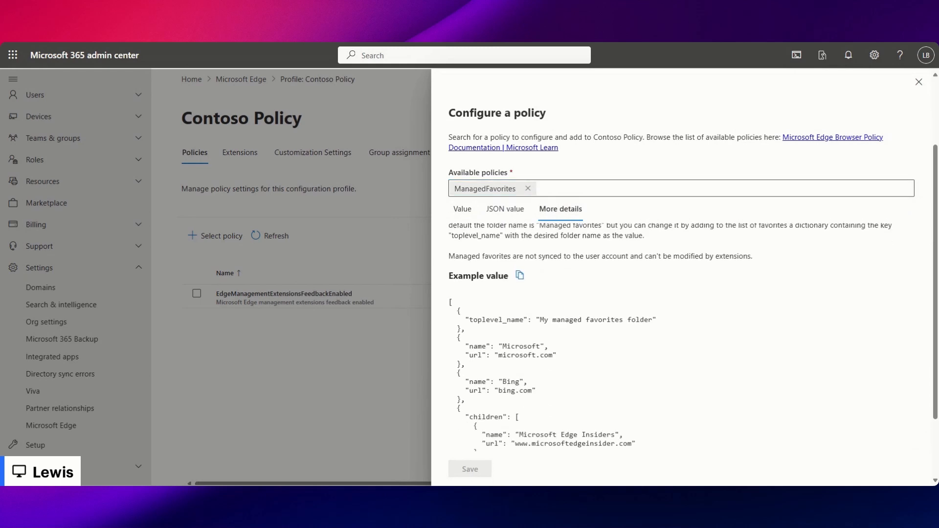
pyautogui.scroll(-1, 492, 292)
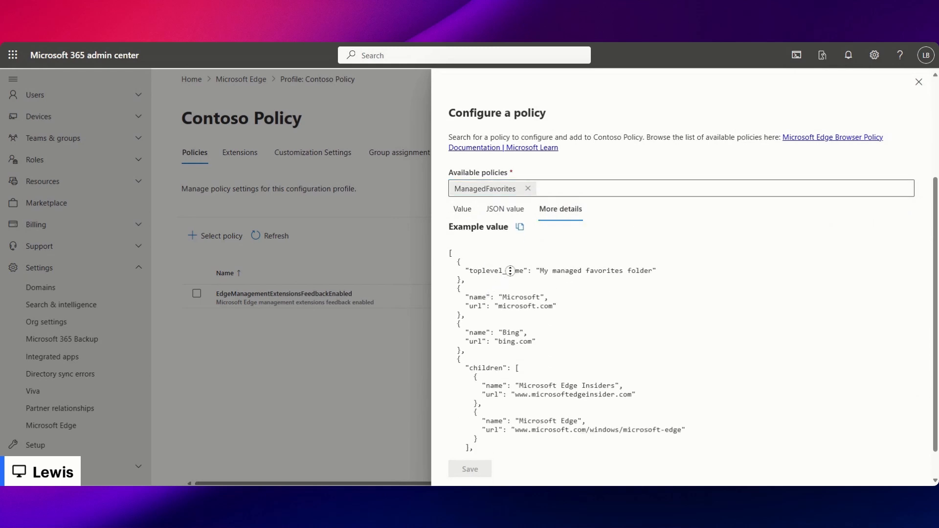
pyautogui.scroll(-1, 510, 271)
pyautogui.scroll(2, 513, 293)
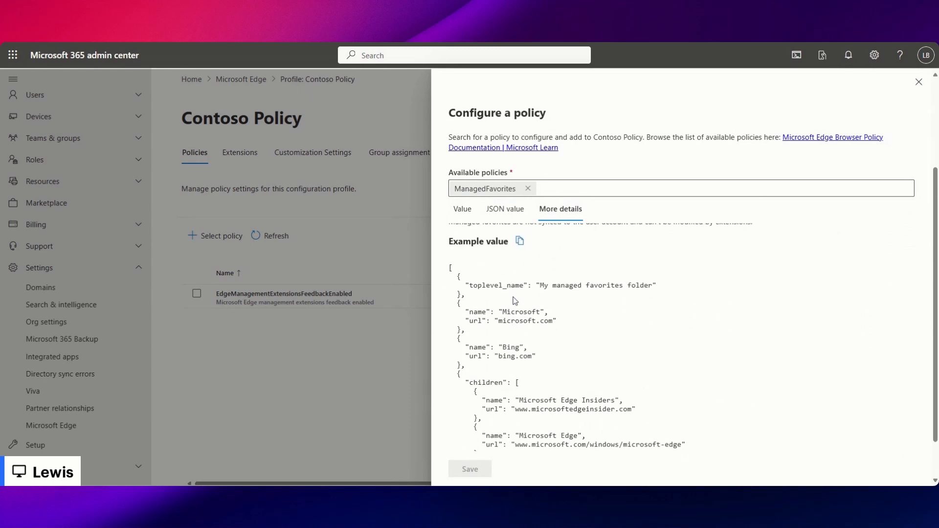
pyautogui.scroll(1, 515, 300)
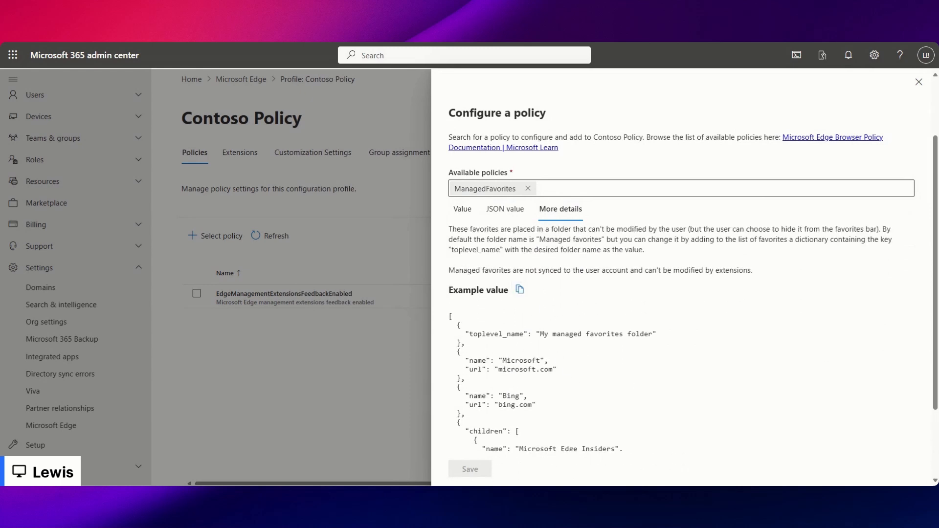
pyautogui.click(505, 209)
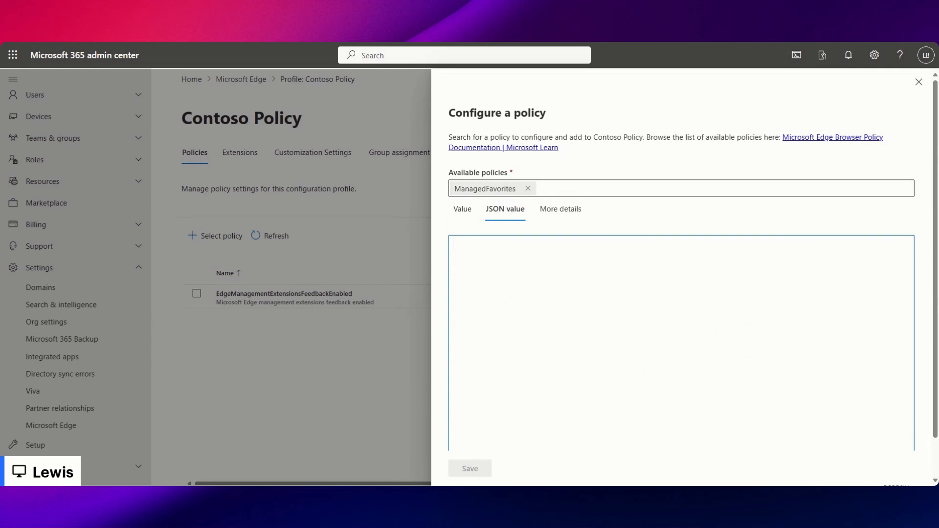
pyautogui.hotkey('ctrl', 'v')
pyautogui.scroll(1, 680, 342)
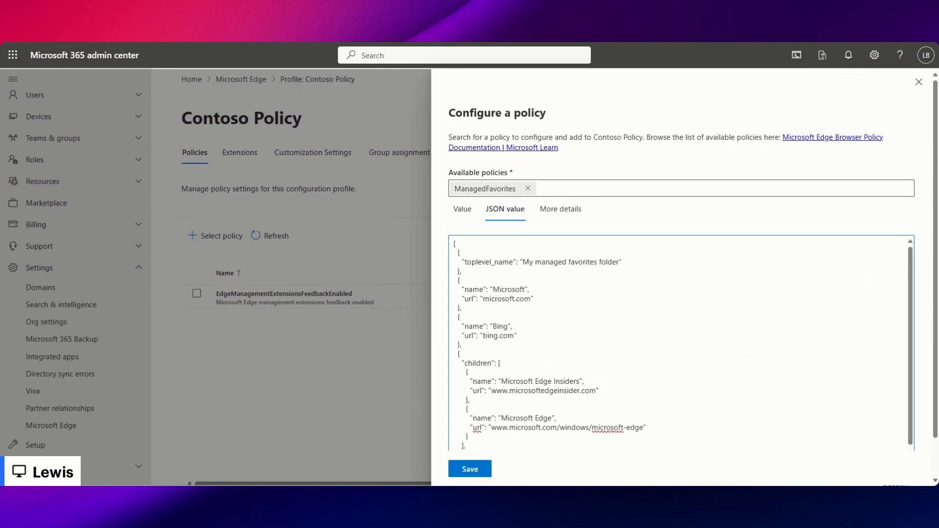
# Step: Review the top-level folder name and favorites entries in the ManagedFavorites JSON, and compare them with the policy's item table
pyautogui.moveTo(522, 262); pyautogui.dragTo(619, 262)
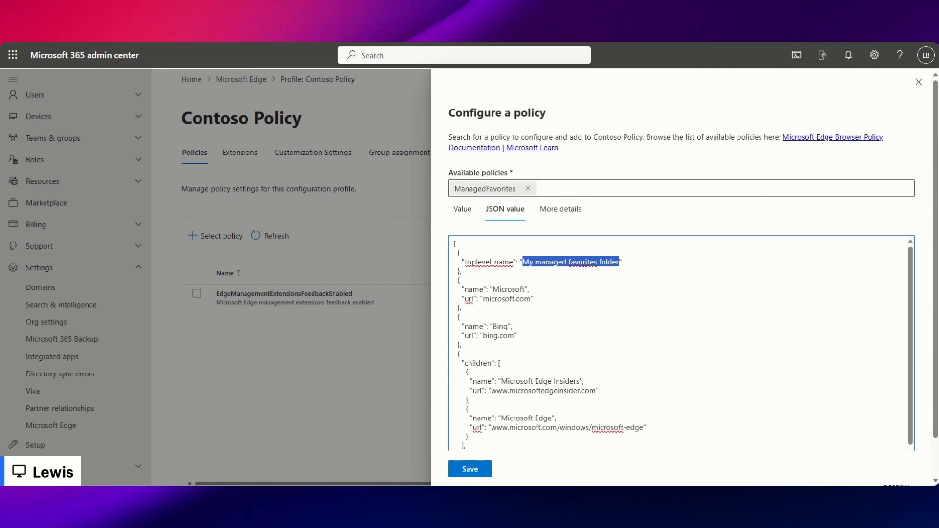
pyautogui.scroll(-1, 679, 343)
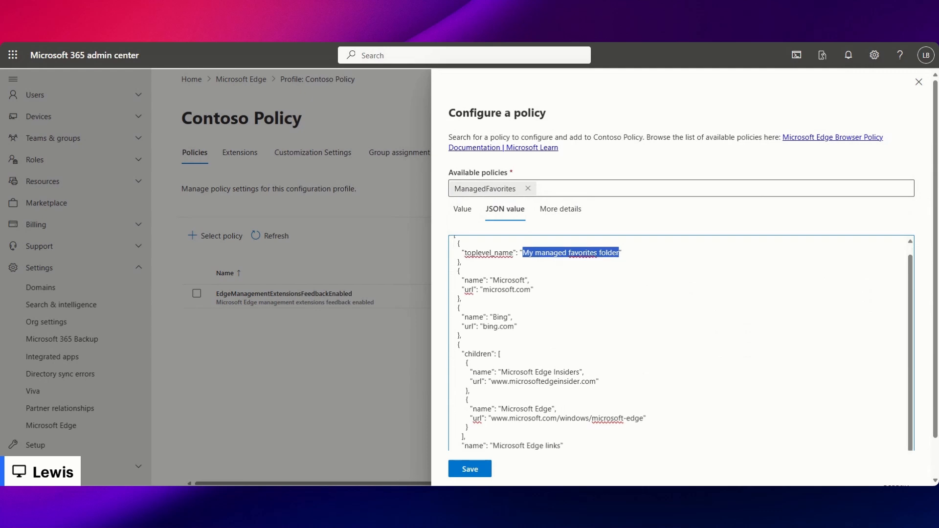
pyautogui.scroll(-2, 680, 328)
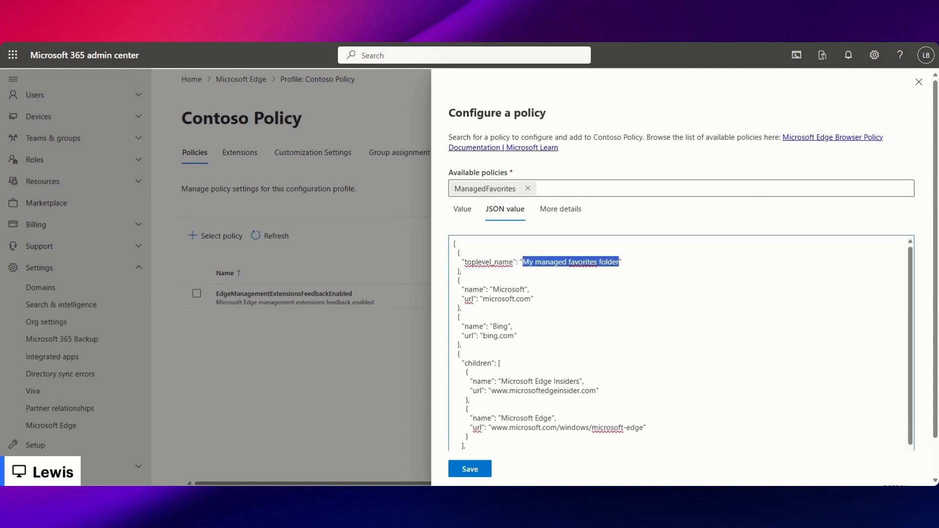
pyautogui.scroll(-4, 680, 328)
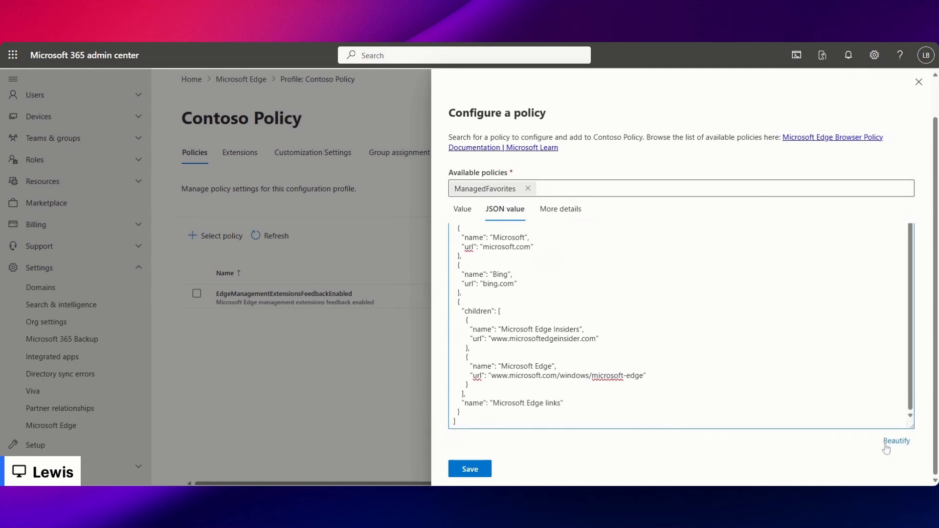
pyautogui.click(462, 209)
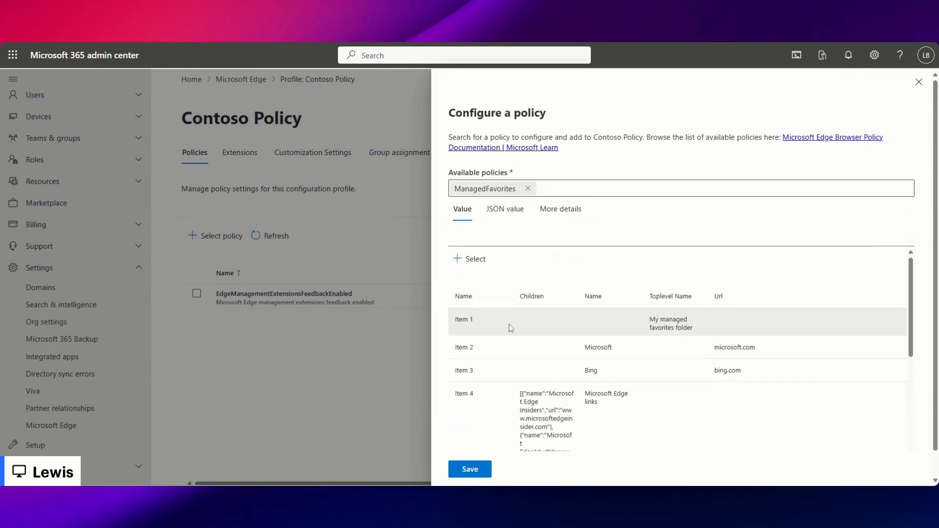
pyautogui.scroll(-3, 667, 348)
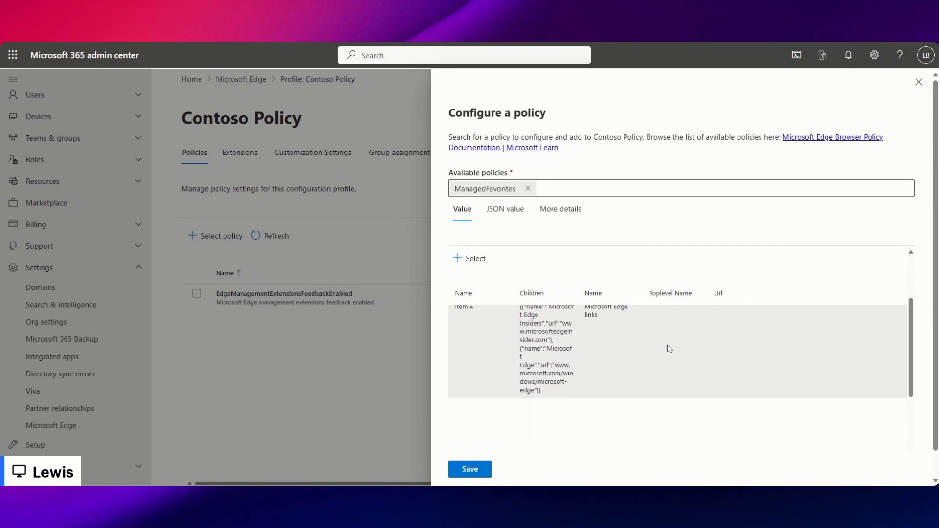
pyautogui.scroll(3, 662, 356)
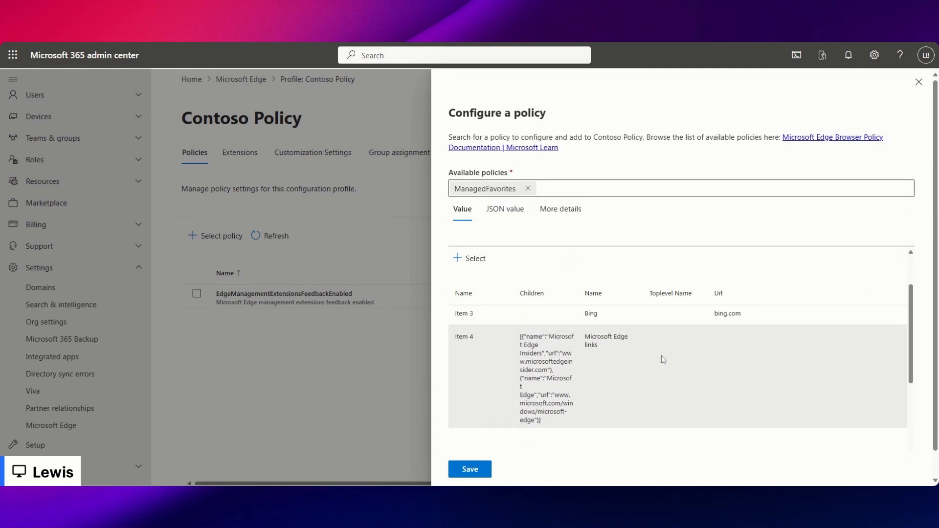
# Step: Save the ManagedFavorites policy to the Contoso Policy profile and close the policy configuration
pyautogui.click(481, 469)
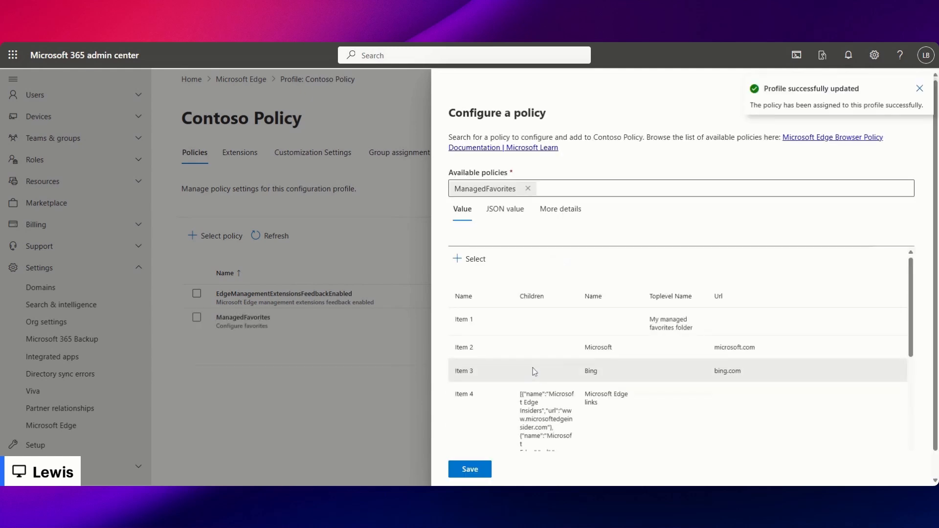
pyautogui.click(918, 89)
pyautogui.click(919, 83)
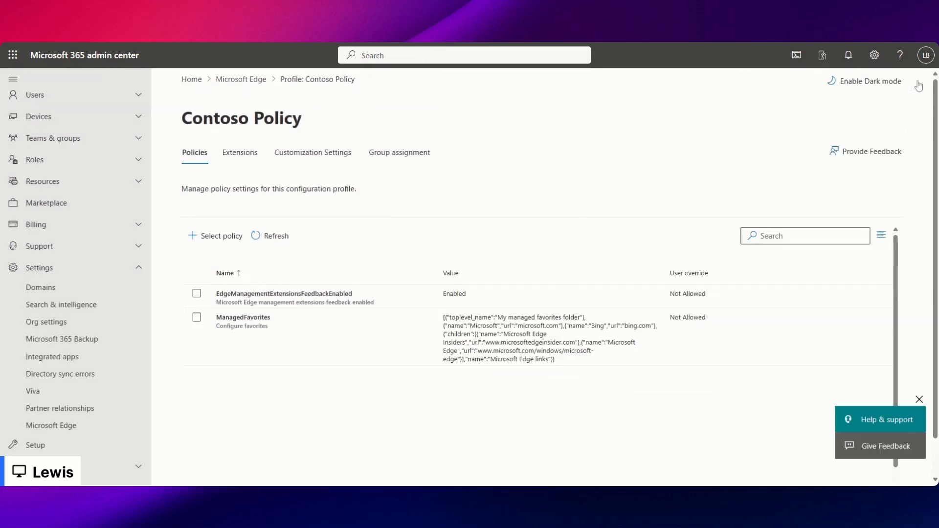
# Step: Search the available policies for "logo" and close the policy configuration without choosing one
pyautogui.click(225, 243)
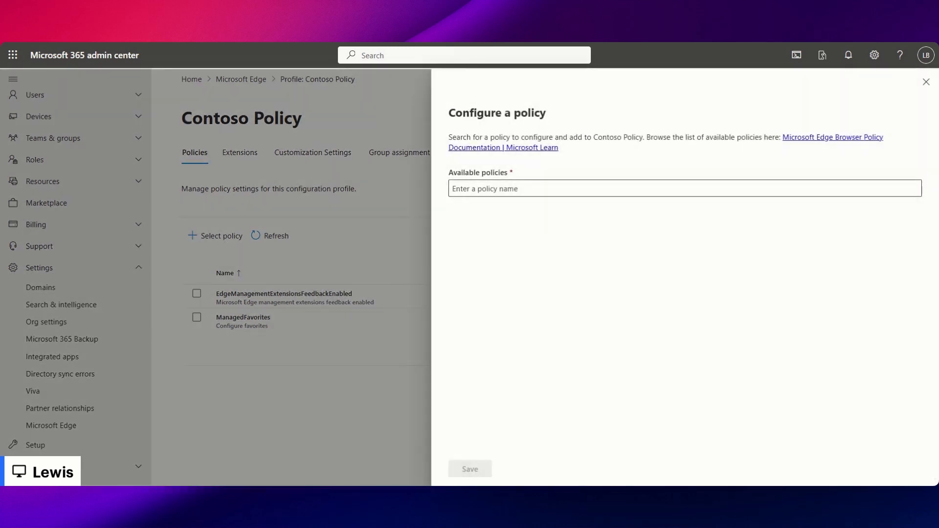
pyautogui.write('logo')
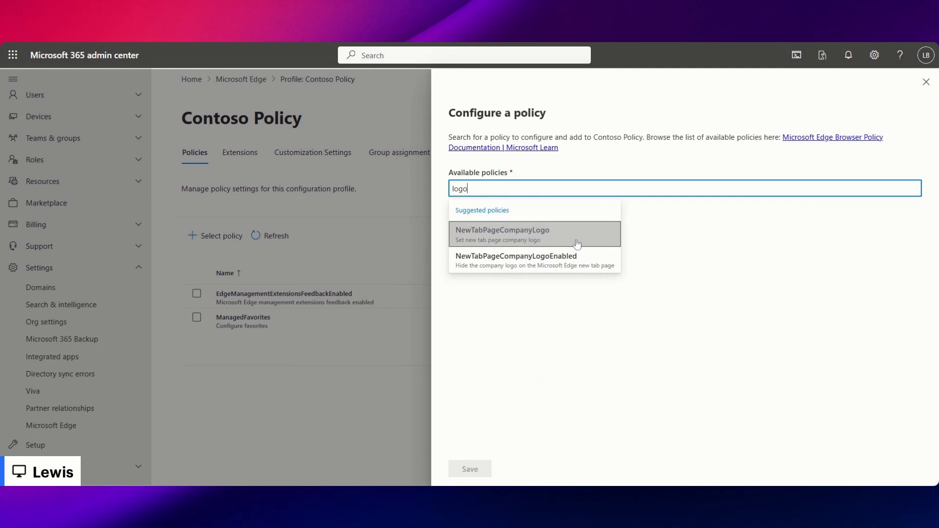
pyautogui.click(925, 81)
# Step: Turn on Block other LLM chatbots in the profile's Enterprise secure AI customization settings and save the changes
pyautogui.click(312, 152)
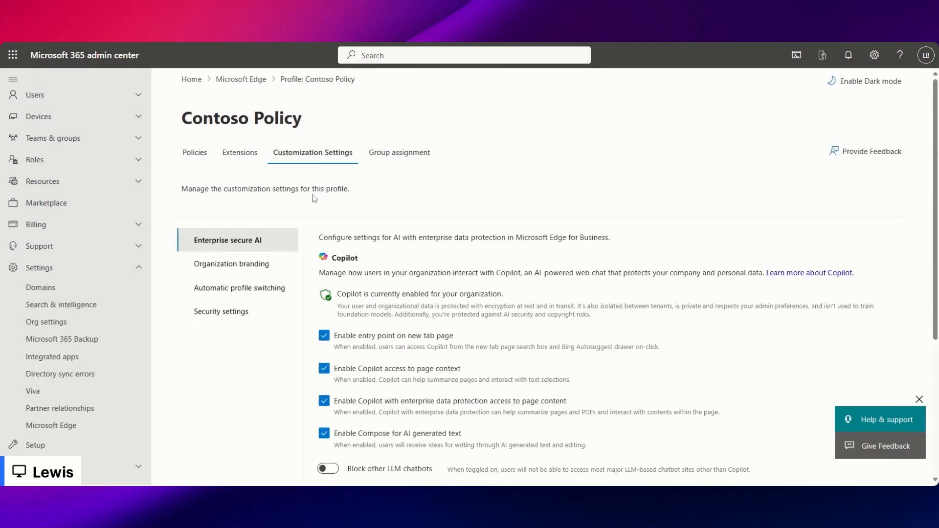
pyautogui.click(257, 264)
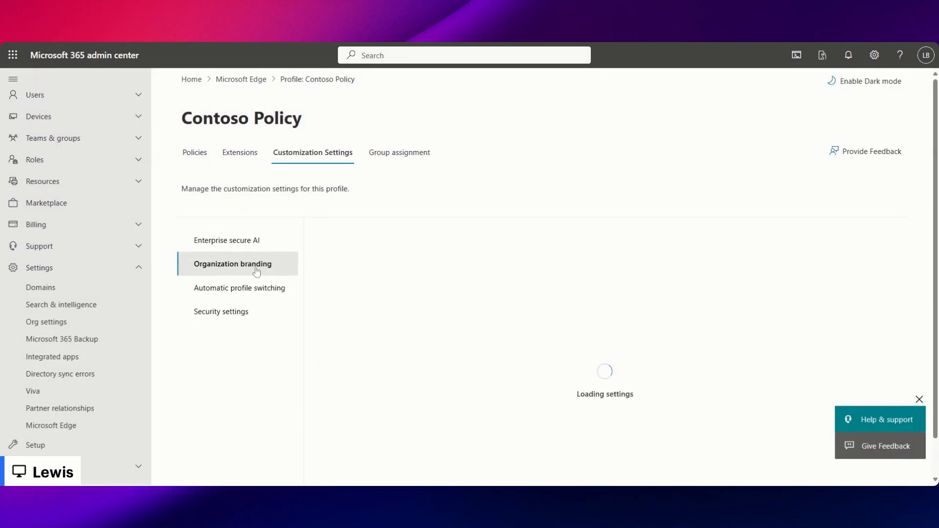
pyautogui.click(266, 249)
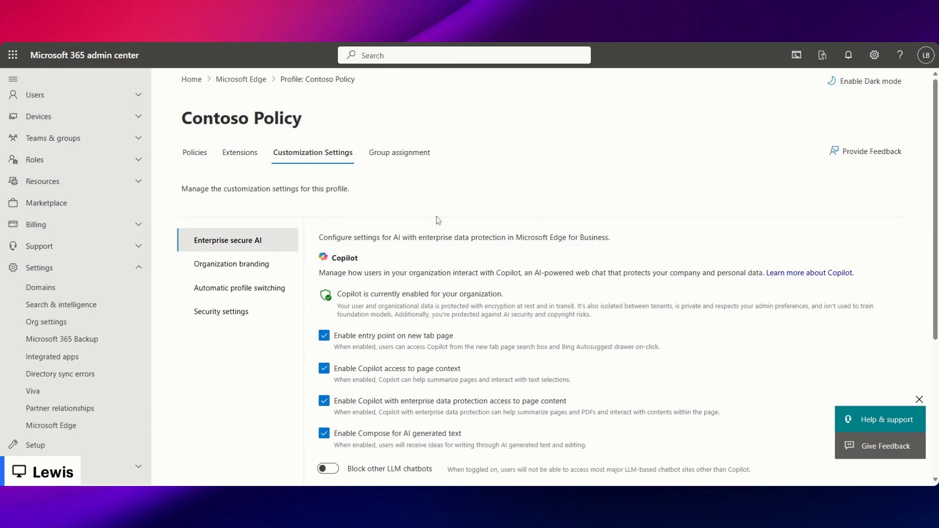
pyautogui.scroll(-1, 467, 257)
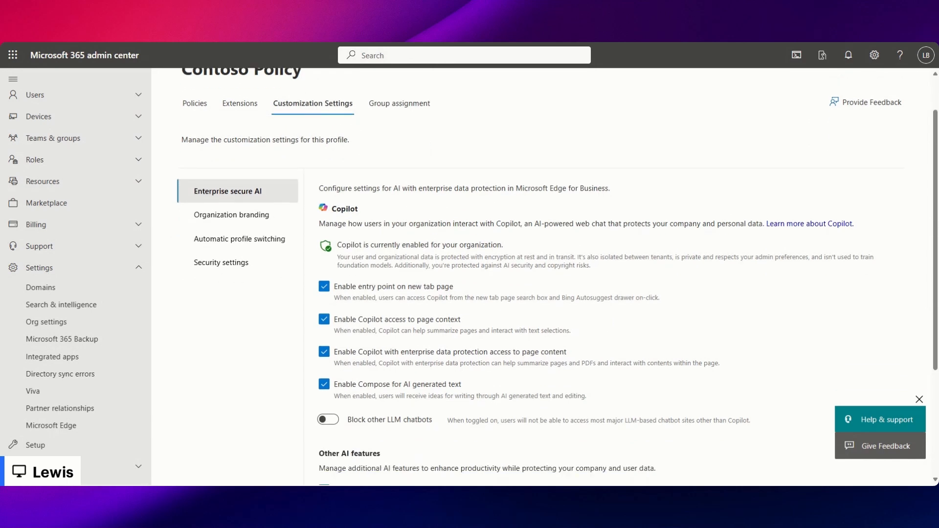
pyautogui.scroll(-1, 331, 247)
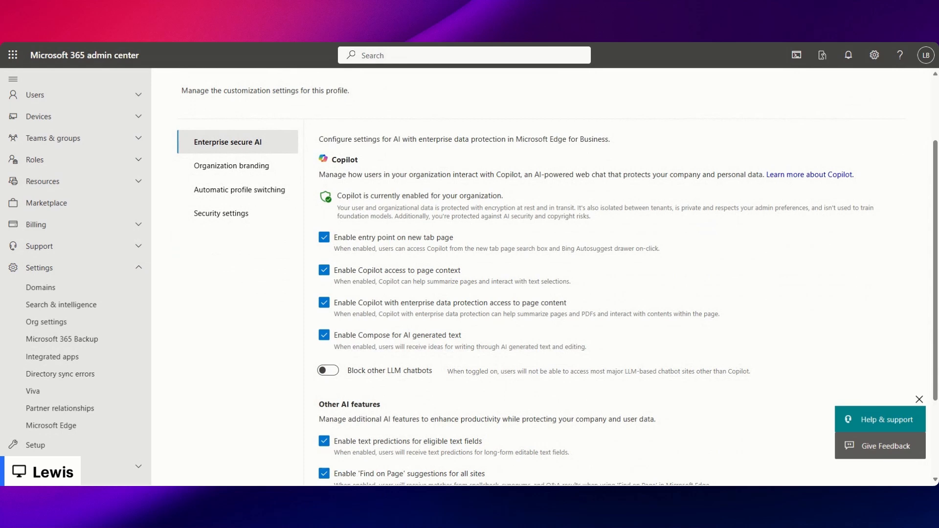
pyautogui.scroll(-1, 320, 316)
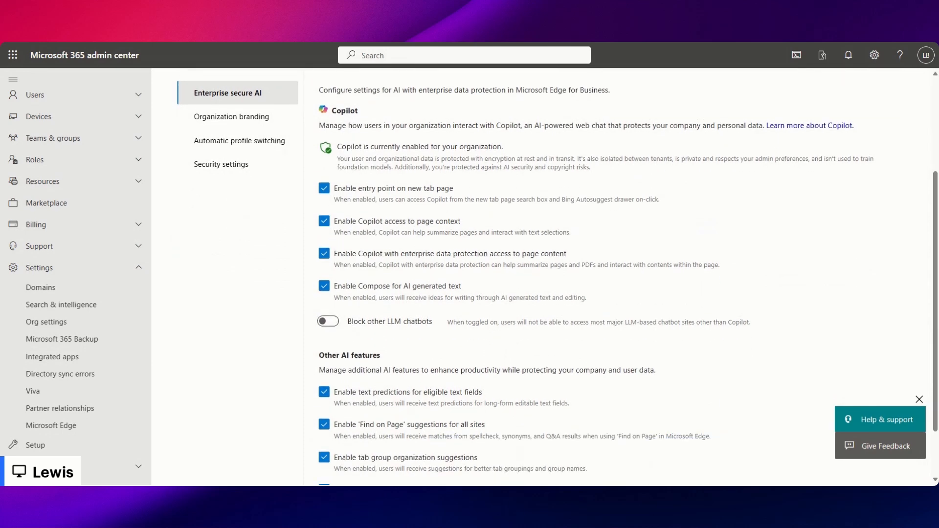
pyautogui.click(328, 321)
pyautogui.scroll(-2, 303, 401)
pyautogui.scroll(4, 304, 401)
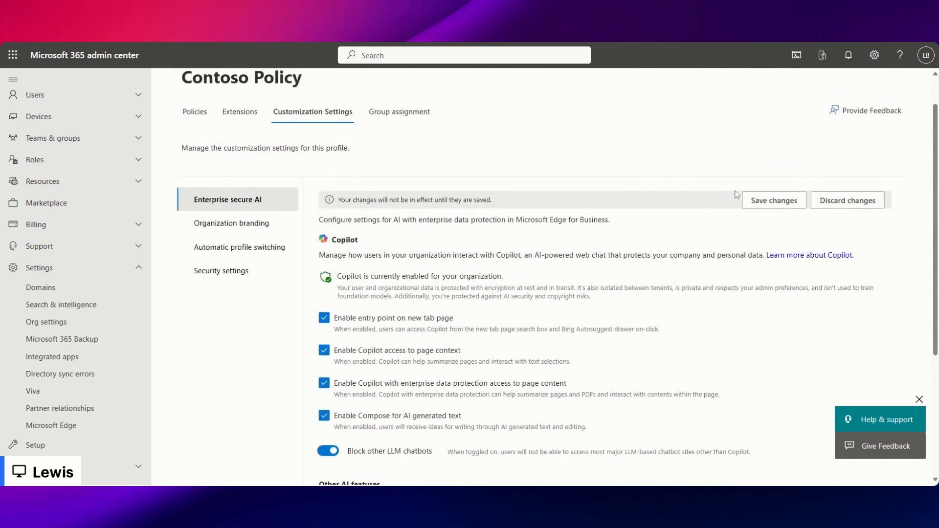
pyautogui.click(769, 200)
# Step: Set the profile's organization branding to "Use custom branding"
pyautogui.click(269, 224)
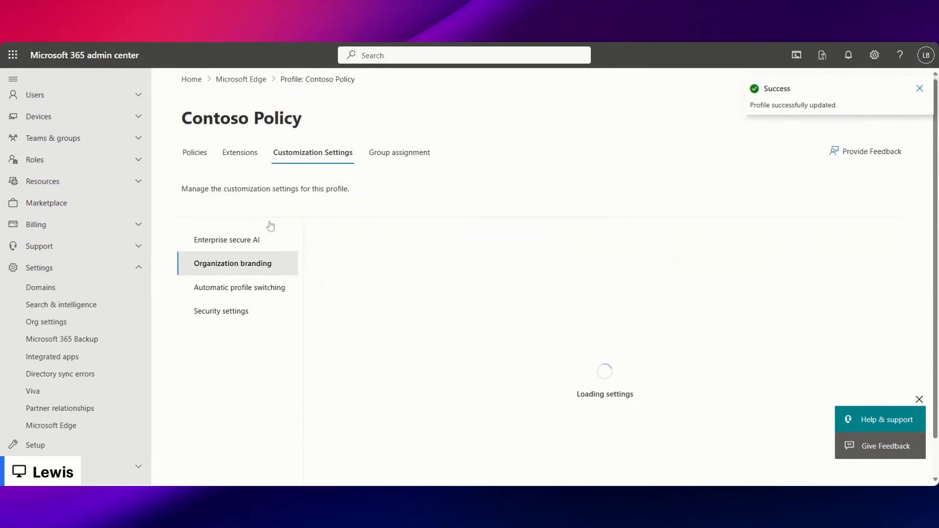
pyautogui.scroll(-2, 441, 303)
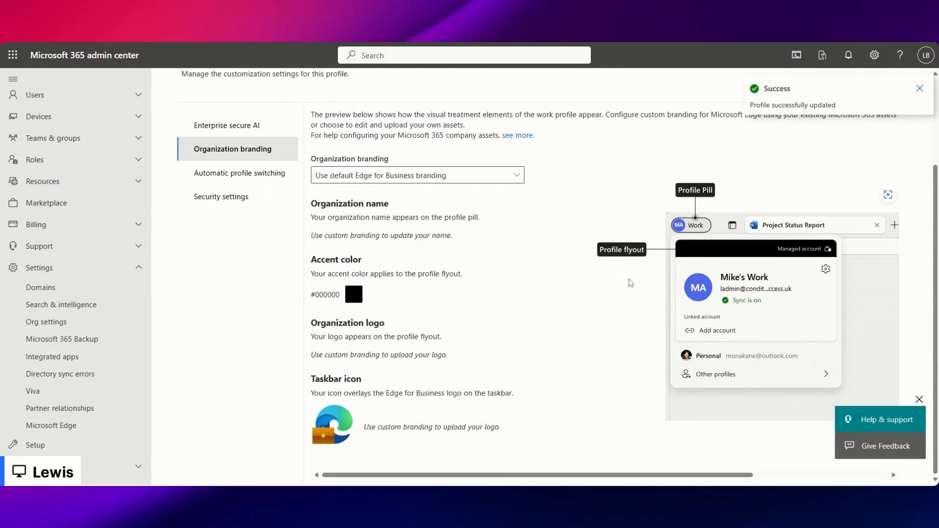
pyautogui.click(496, 181)
pyautogui.click(471, 191)
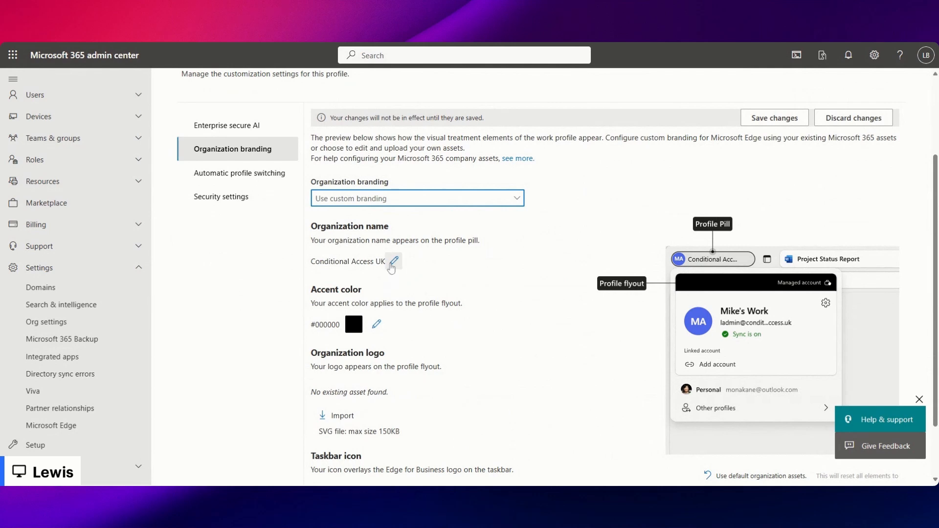
# Step: Import OIP.svg as the organization logo and save the branding changes
pyautogui.scroll(-2, 415, 359)
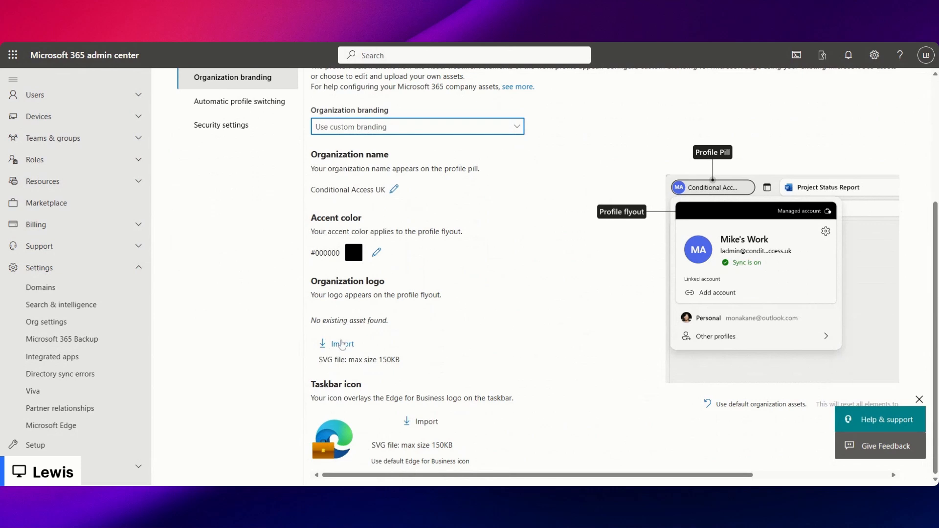
pyautogui.click(513, 201)
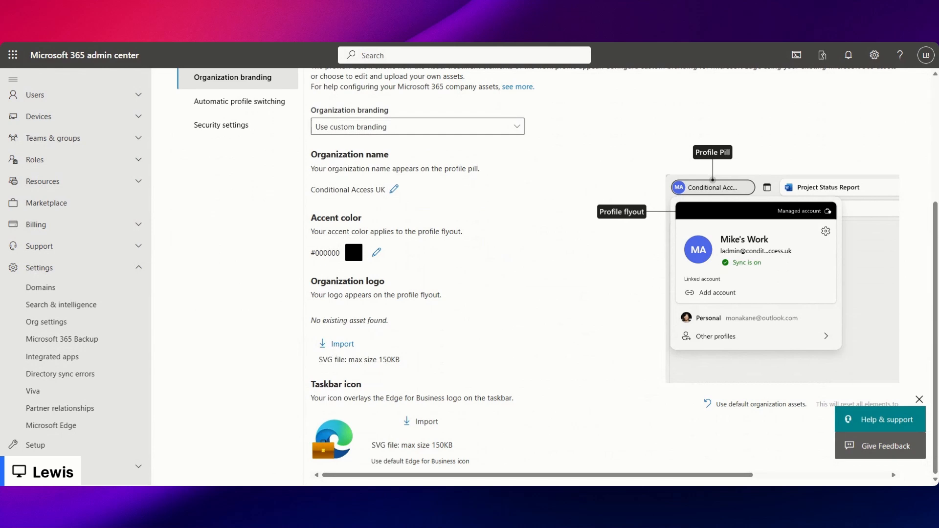
pyautogui.scroll(-1, 485, 300)
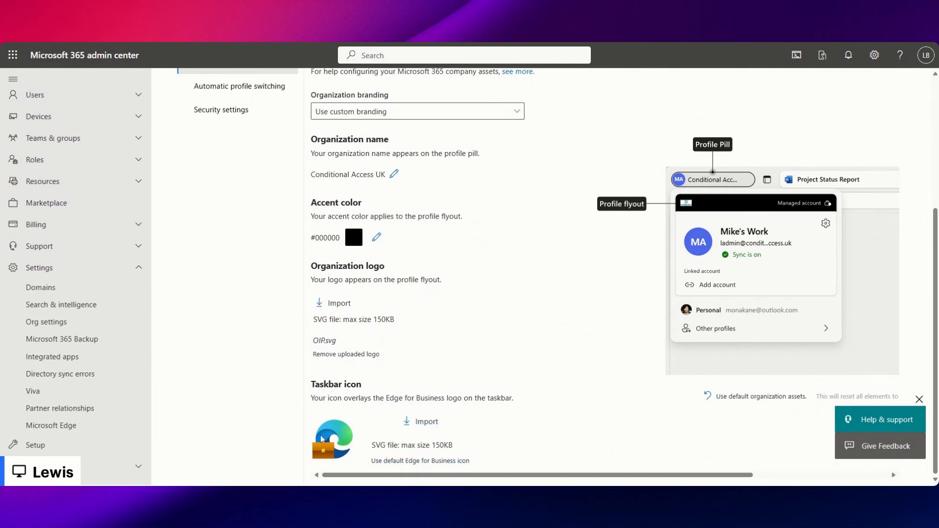
pyautogui.click(919, 399)
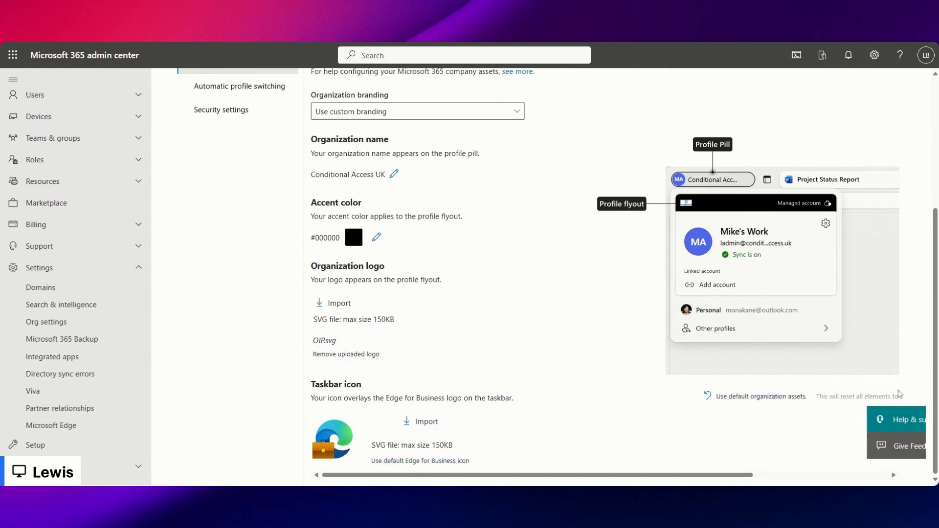
pyautogui.scroll(1, 601, 351)
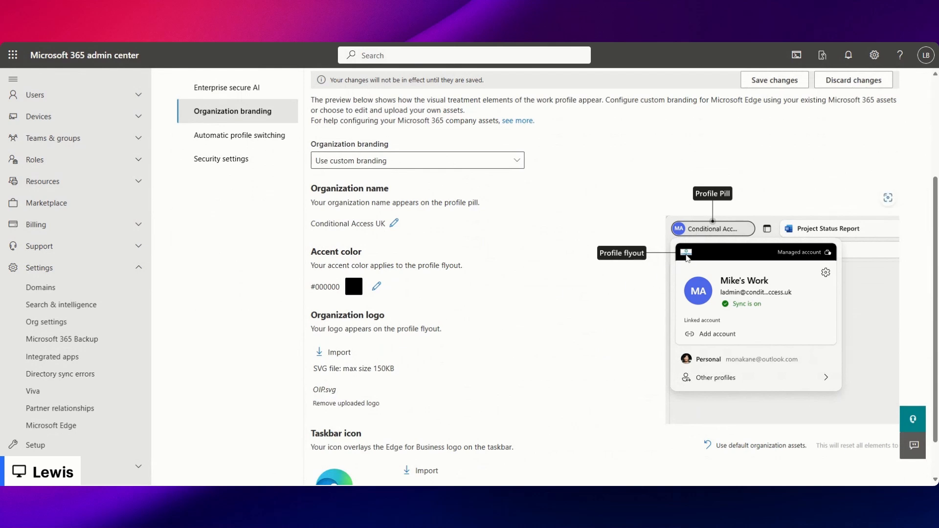
pyautogui.scroll(1, 687, 269)
pyautogui.scroll(-1, 687, 271)
pyautogui.click(785, 82)
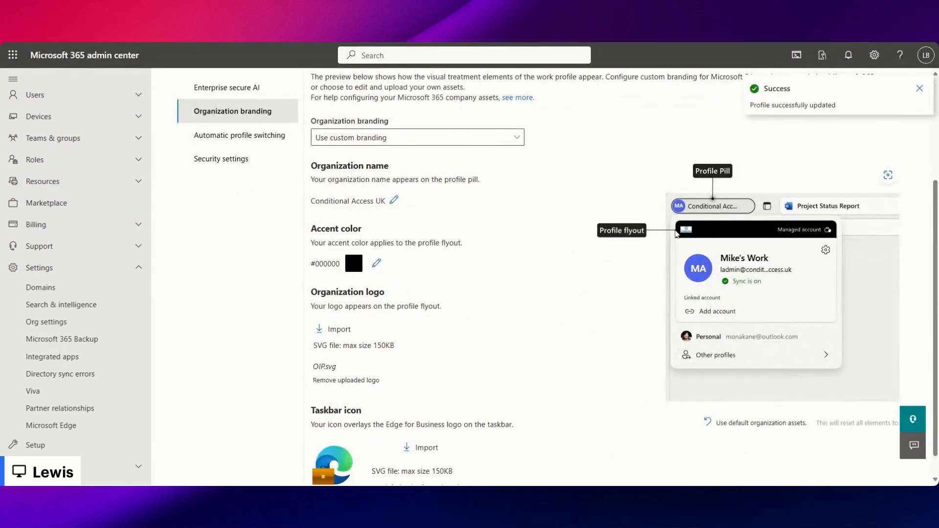
# Step: Set the branding accent color to the green #5eba36 and save the changes
pyautogui.scroll(-1, 318, 342)
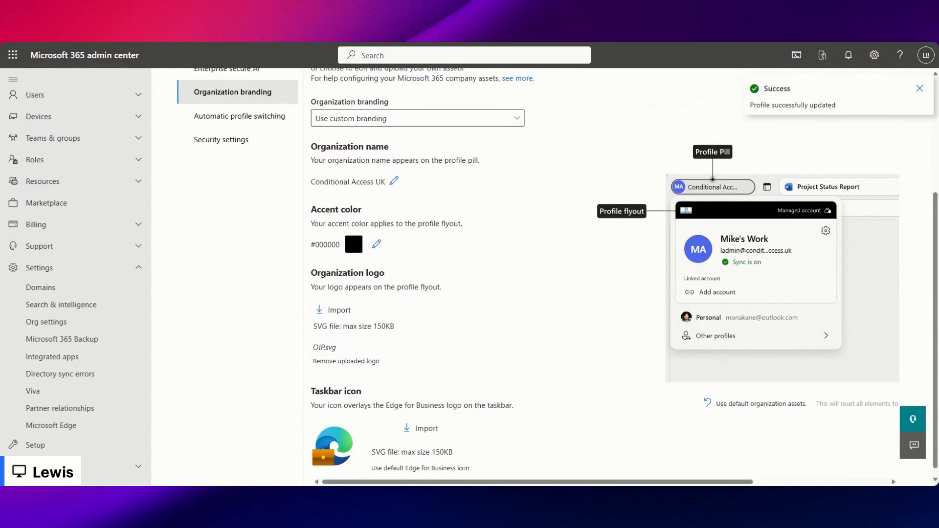
pyautogui.scroll(4, 665, 397)
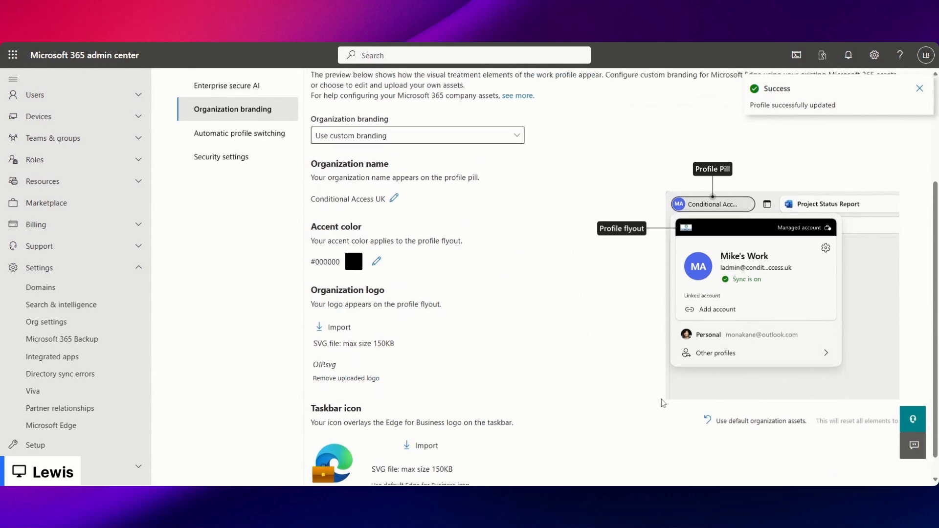
pyautogui.scroll(-2, 594, 378)
pyautogui.scroll(-1, 594, 378)
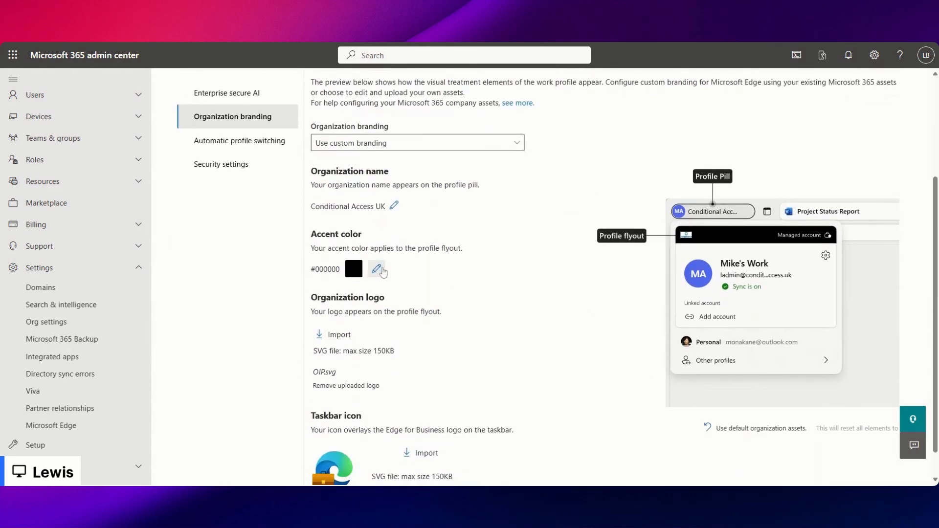
pyautogui.click(378, 269)
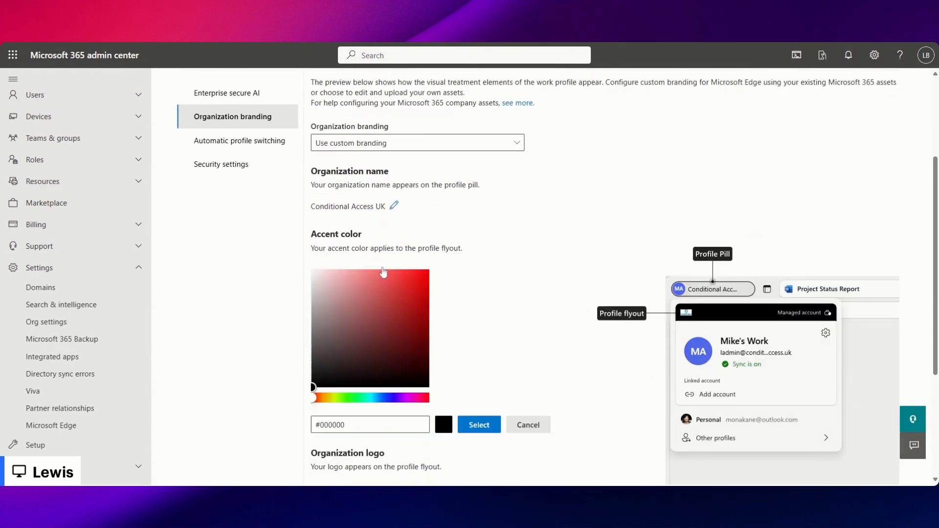
pyautogui.click(344, 397)
pyautogui.click(384, 365)
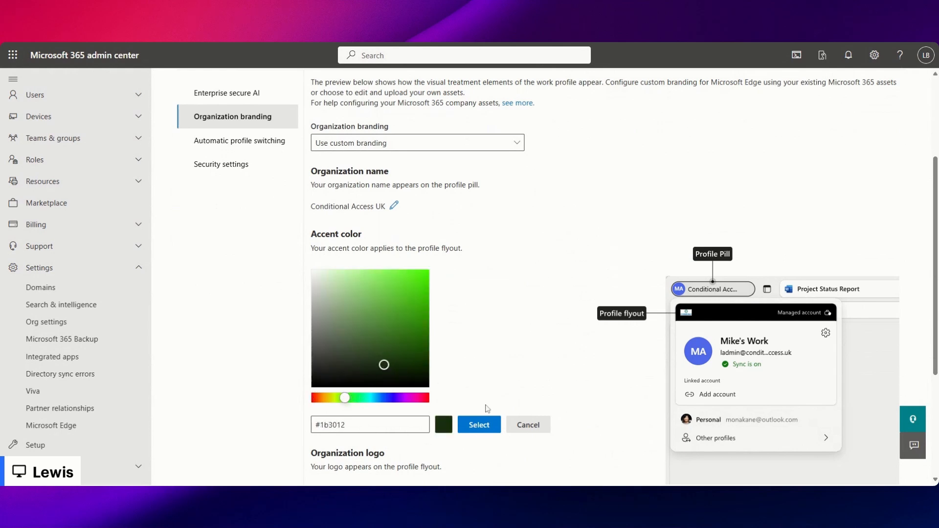
pyautogui.moveTo(417, 315); pyautogui.dragTo(395, 301)
pyautogui.click(492, 432)
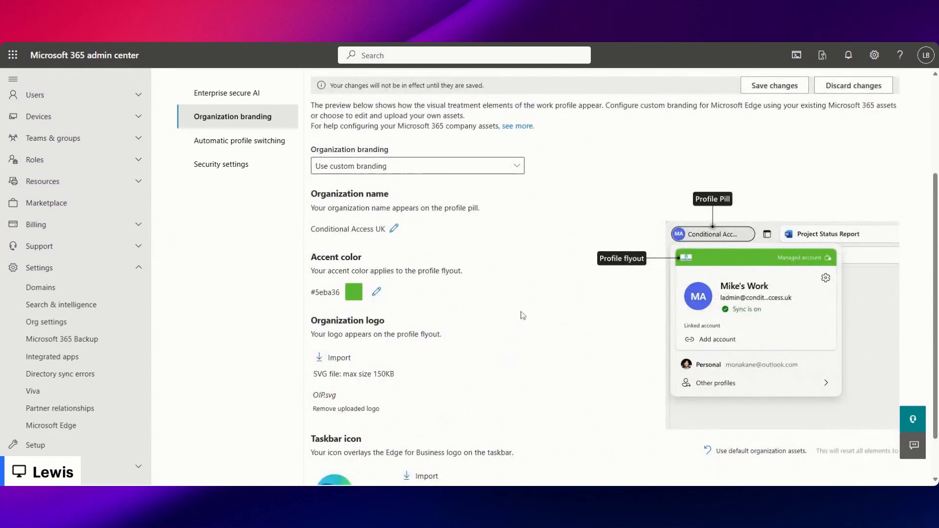
pyautogui.scroll(-1, 548, 304)
pyautogui.scroll(1, 550, 303)
pyautogui.click(774, 87)
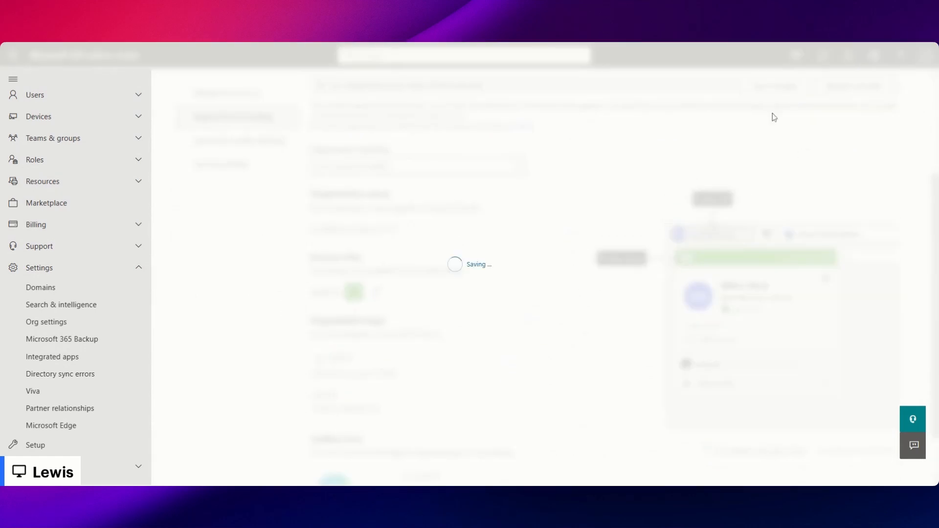
# Step: Review the Automatic profile switching default settings for enterprise domains and the custom hostname switch list
pyautogui.scroll(3, 285, 268)
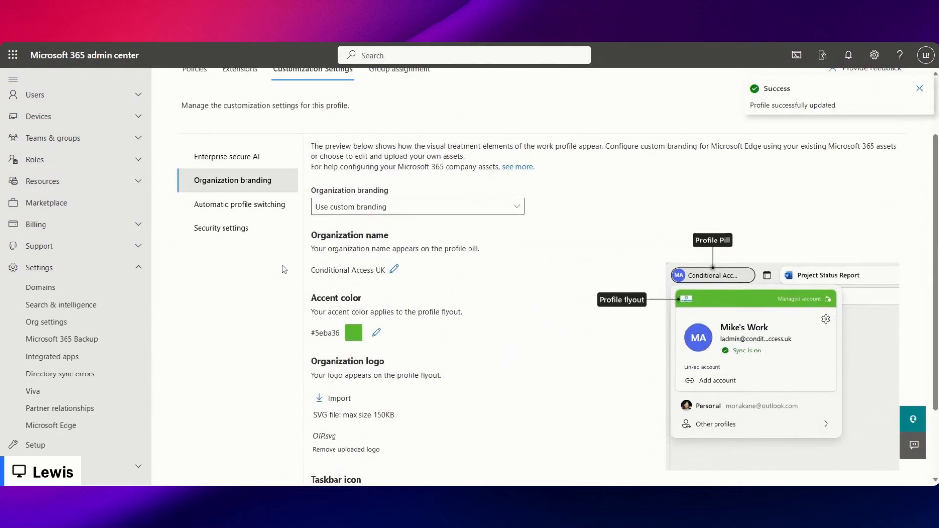
pyautogui.click(269, 299)
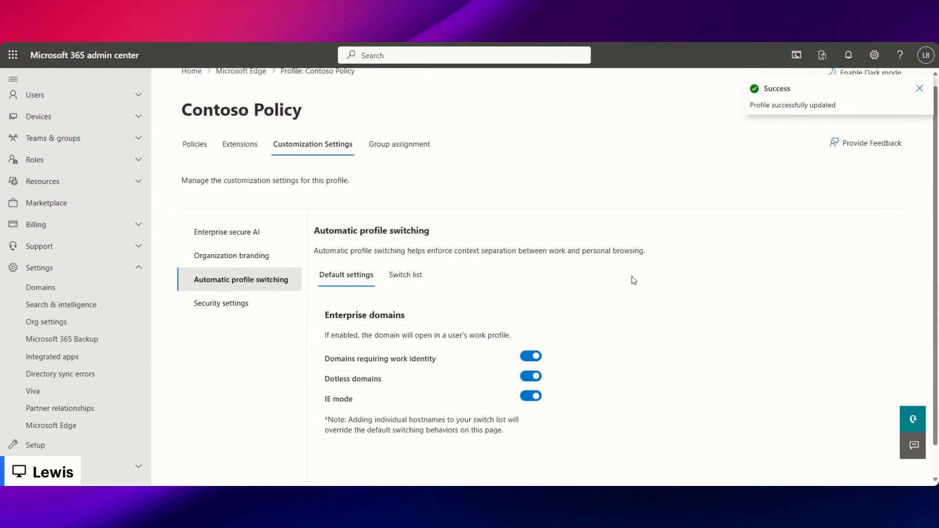
pyautogui.scroll(-1, 632, 278)
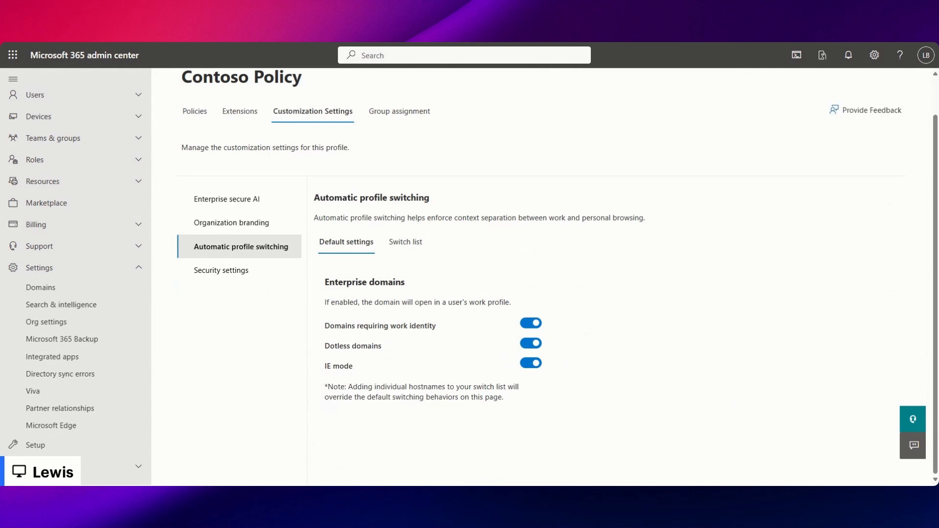
pyautogui.click(402, 244)
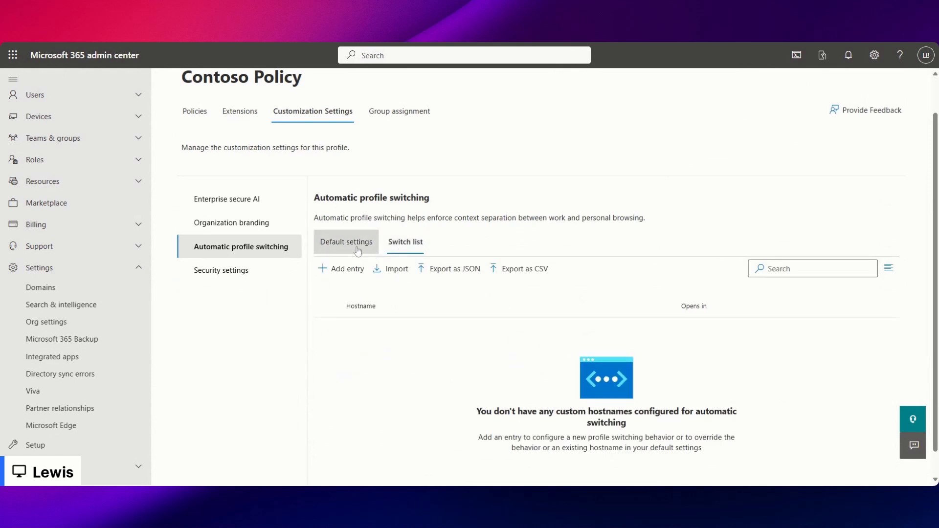
pyautogui.click(355, 250)
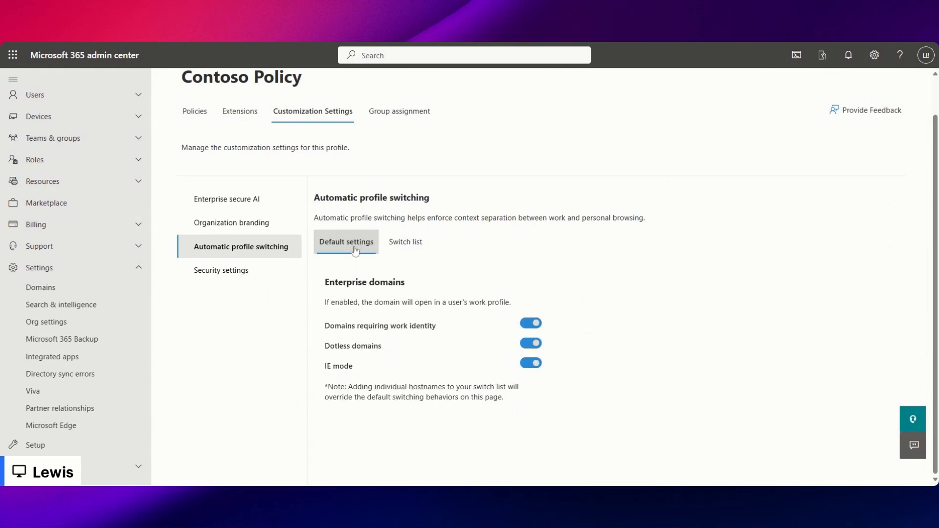
pyautogui.click(405, 243)
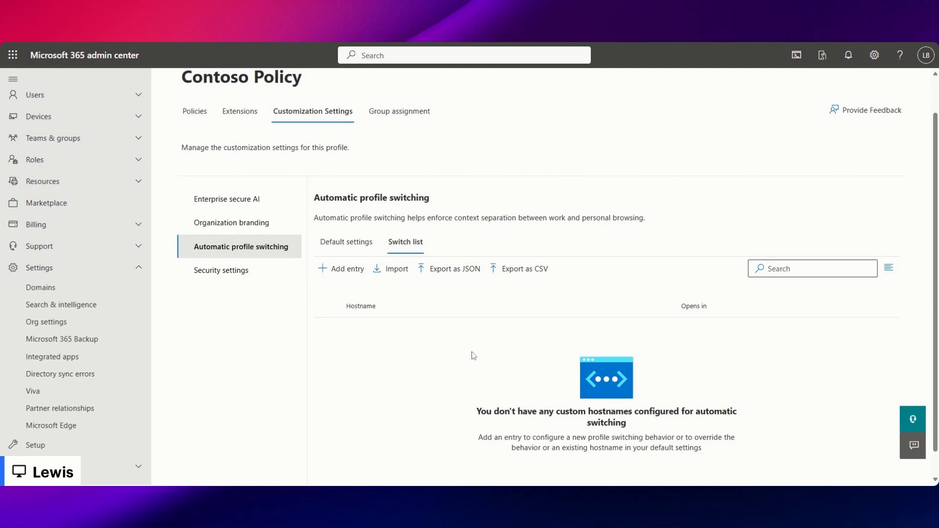
# Step: Turn on Enhanced security mode at the Strict level in the profile's security settings
pyautogui.click(274, 279)
pyautogui.scroll(-2, 577, 283)
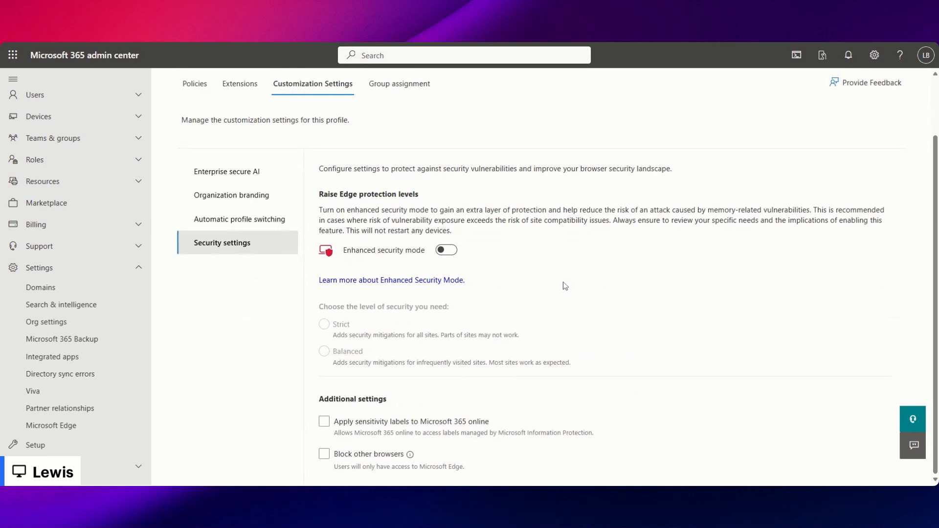
pyautogui.click(446, 251)
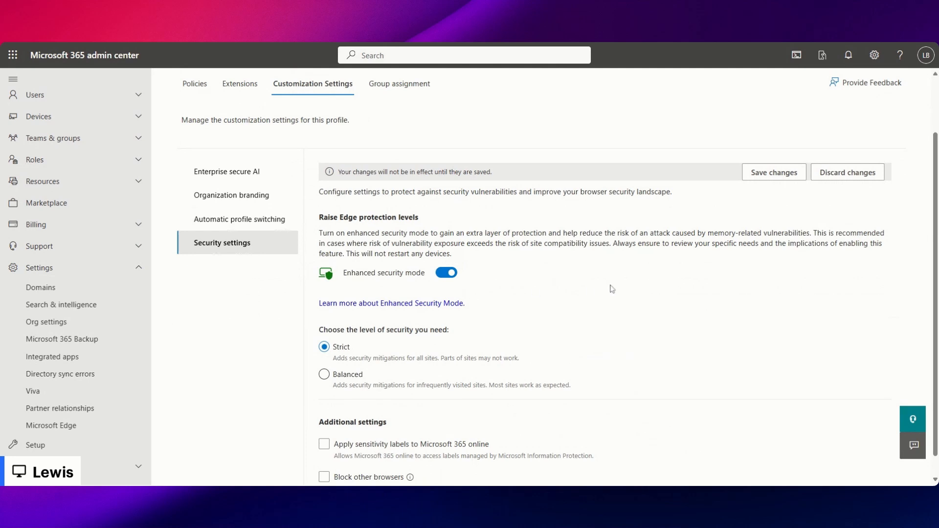
# Step: Read the explanation of the Block other browsers setting and try toggling the option
pyautogui.scroll(-1, 611, 292)
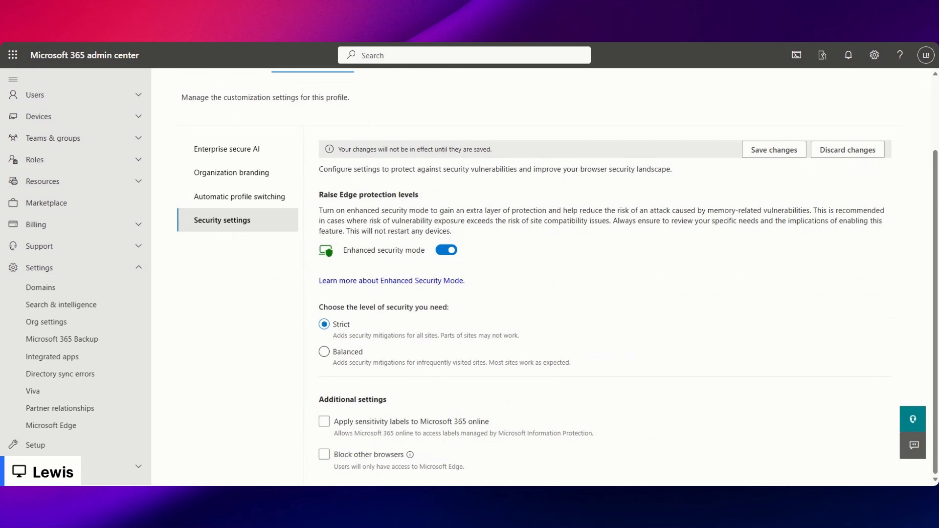
pyautogui.moveTo(410, 454)
pyautogui.click(345, 458)
pyautogui.click(322, 459)
pyautogui.click(321, 456)
pyautogui.click(323, 457)
# Step: Save the security settings to the Contoso Policy profile and look over the saved page
pyautogui.scroll(2, 281, 436)
pyautogui.scroll(-2, 281, 437)
pyautogui.scroll(2, 649, 331)
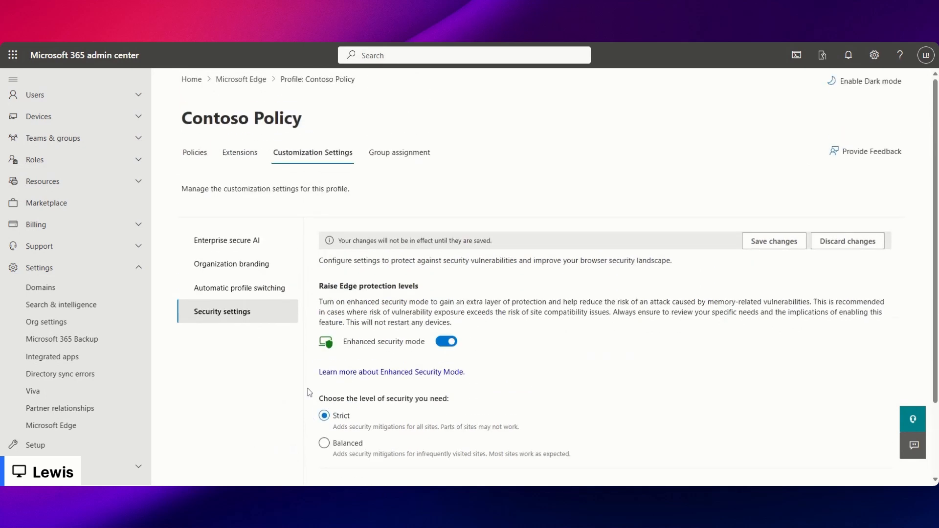
pyautogui.click(773, 241)
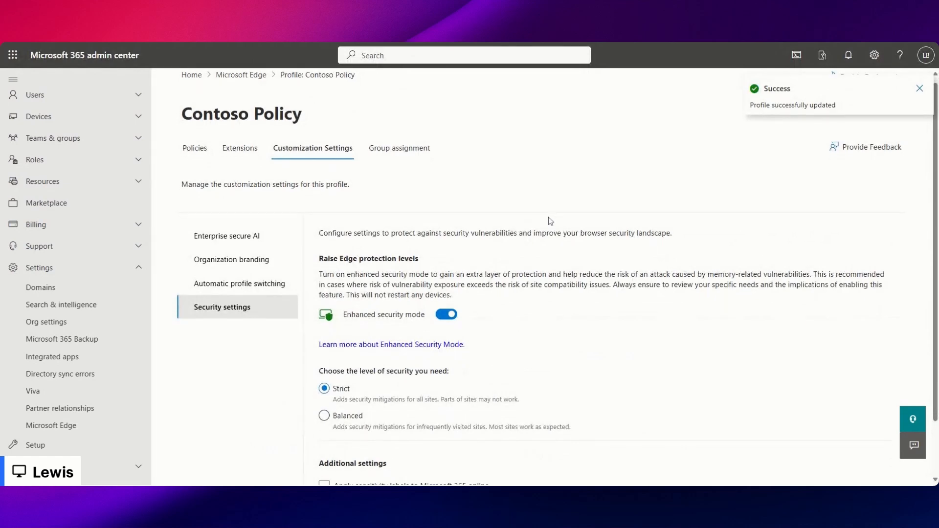
pyautogui.scroll(-1, 549, 220)
pyautogui.scroll(1, 417, 163)
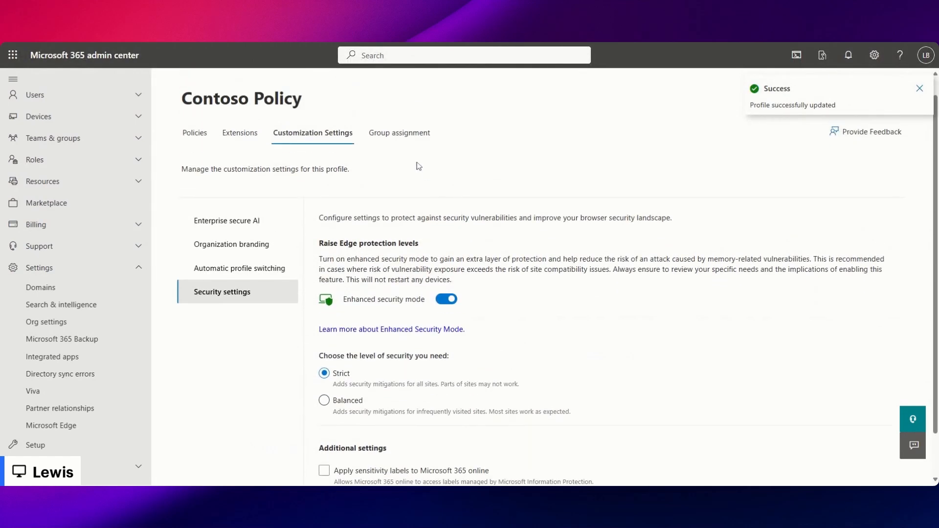
# Step: Assign the Contoso Policy profile to the existing security group for the daily account, and close the group selection
pyautogui.click(399, 137)
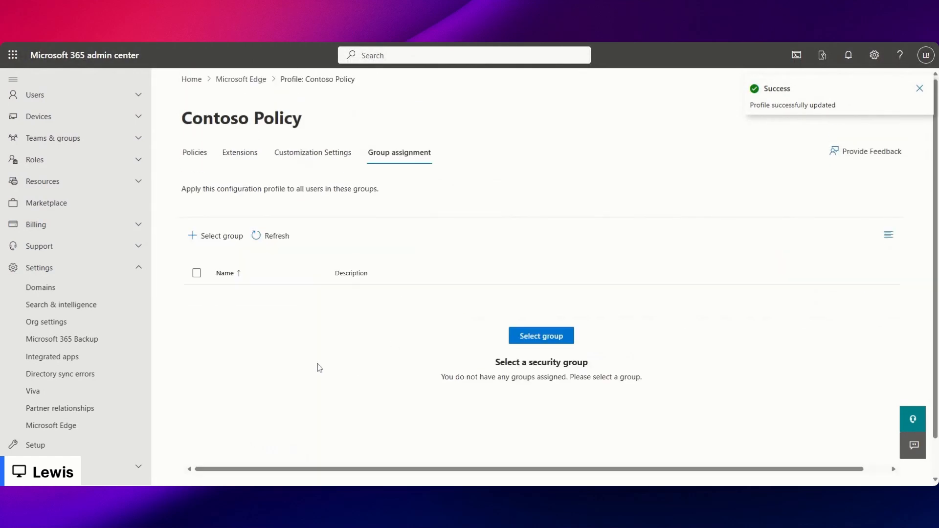
pyautogui.click(222, 237)
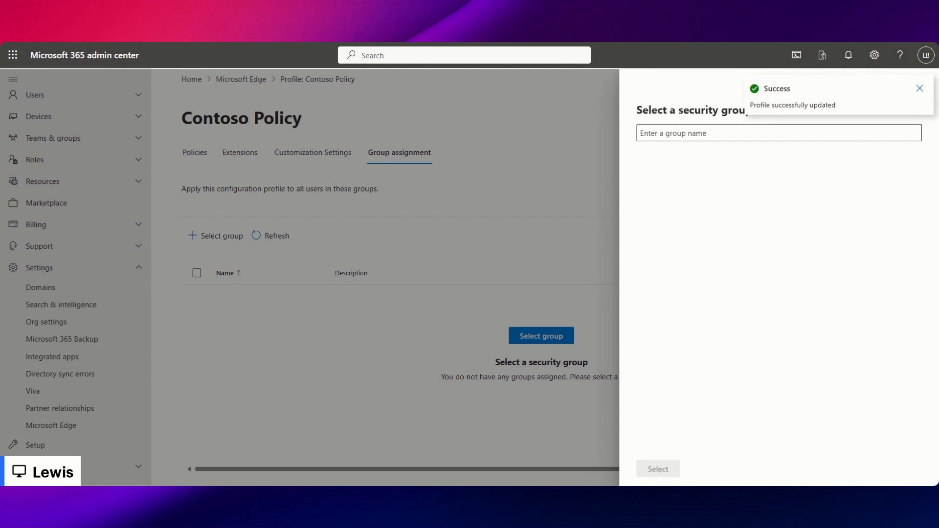
pyautogui.scroll(-3, 690, 205)
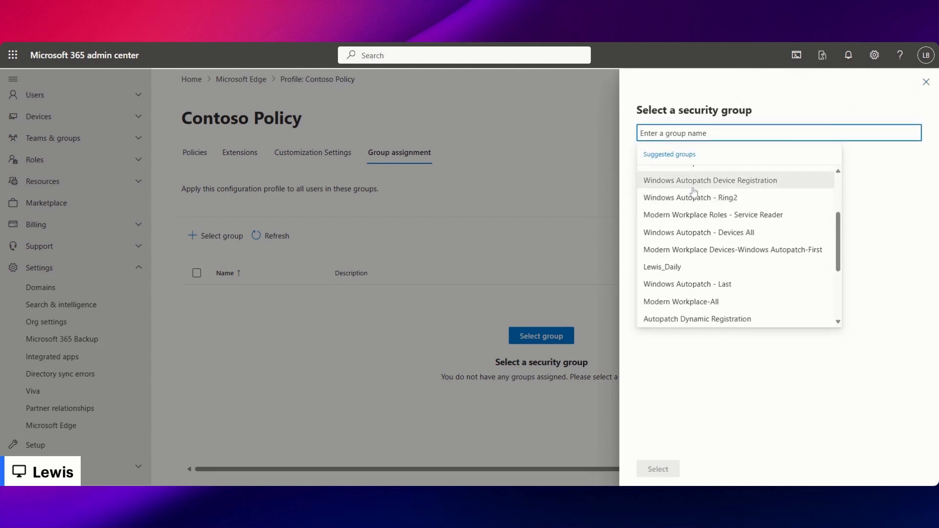
pyautogui.scroll(-3, 692, 185)
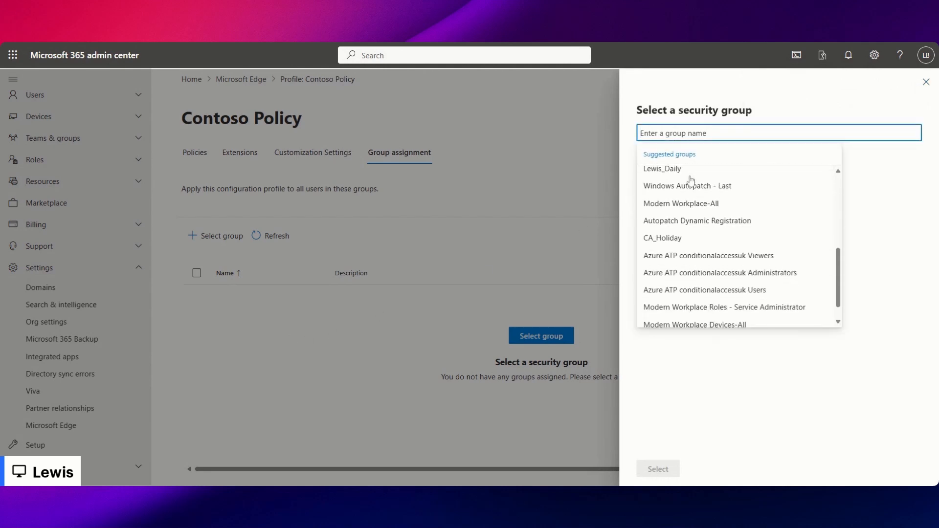
pyautogui.scroll(4, 692, 196)
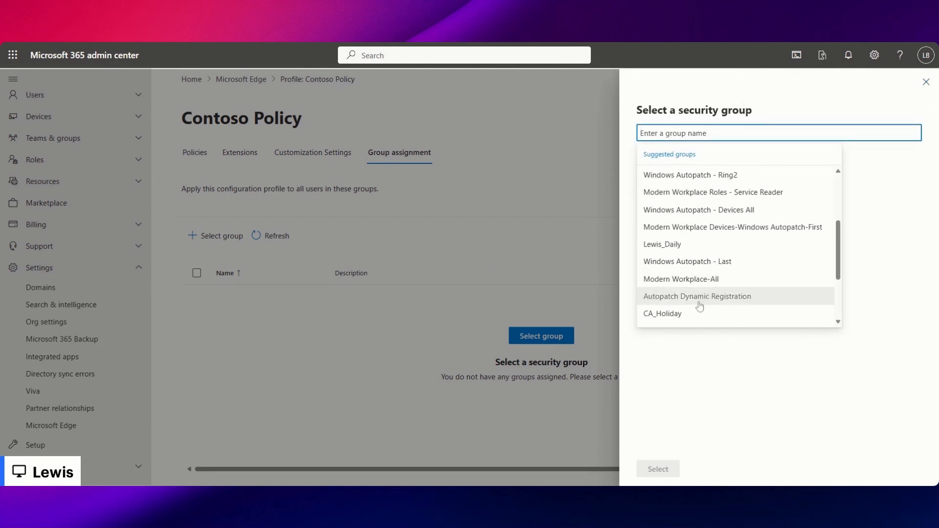
pyautogui.click(692, 247)
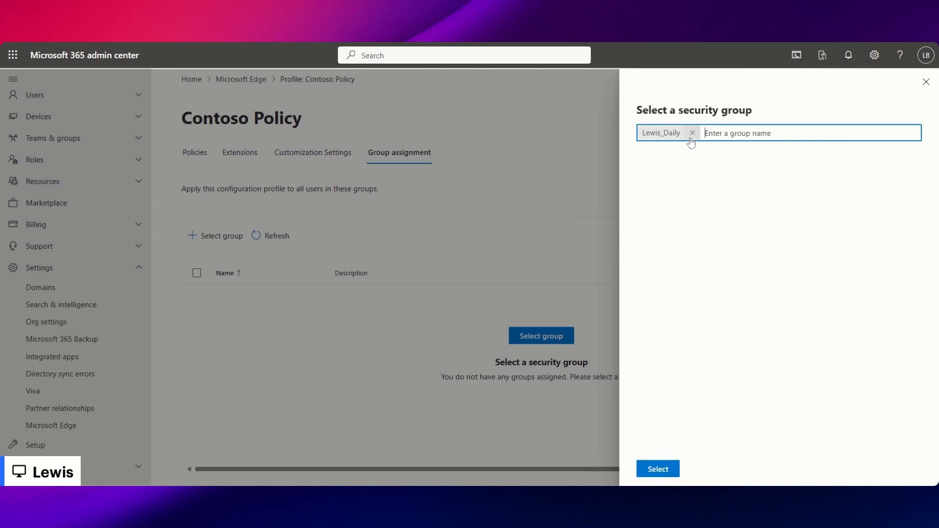
pyautogui.click(666, 468)
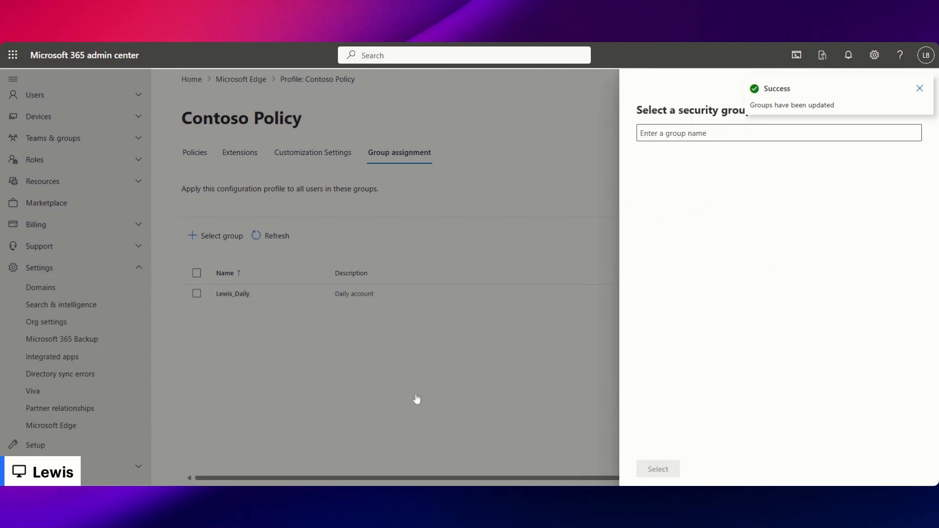
pyautogui.click(919, 88)
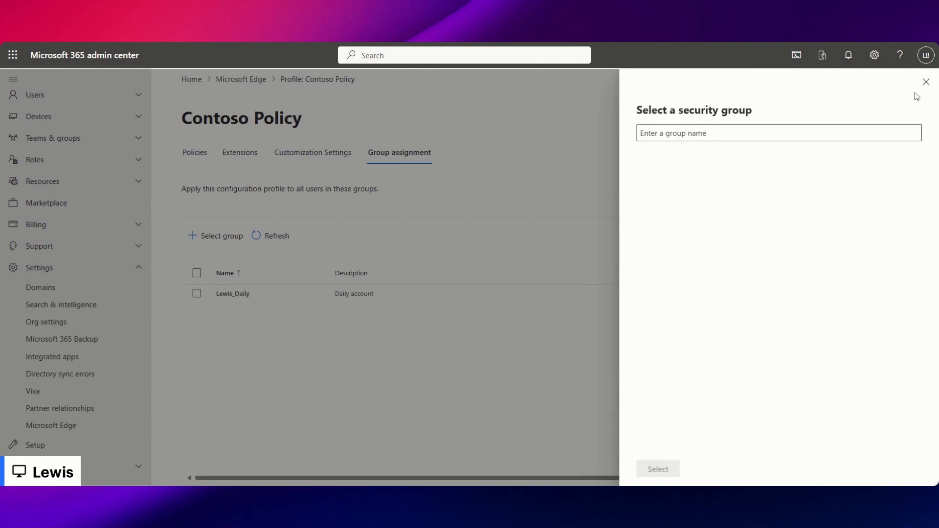
pyautogui.click(926, 81)
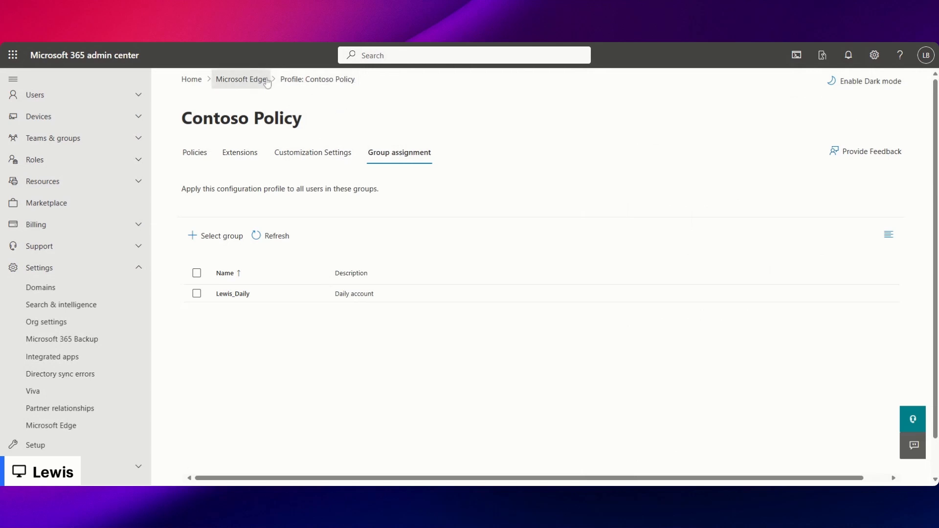
# Step: Return to the Microsoft Edge overview page and look over its get-started, help and channel resources
pyautogui.click(241, 79)
pyautogui.click(211, 150)
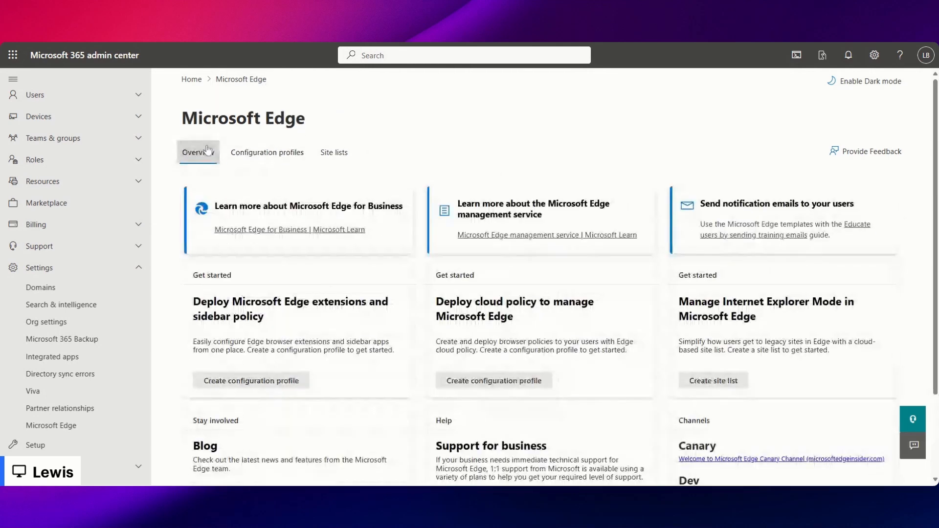
pyautogui.scroll(-3, 399, 132)
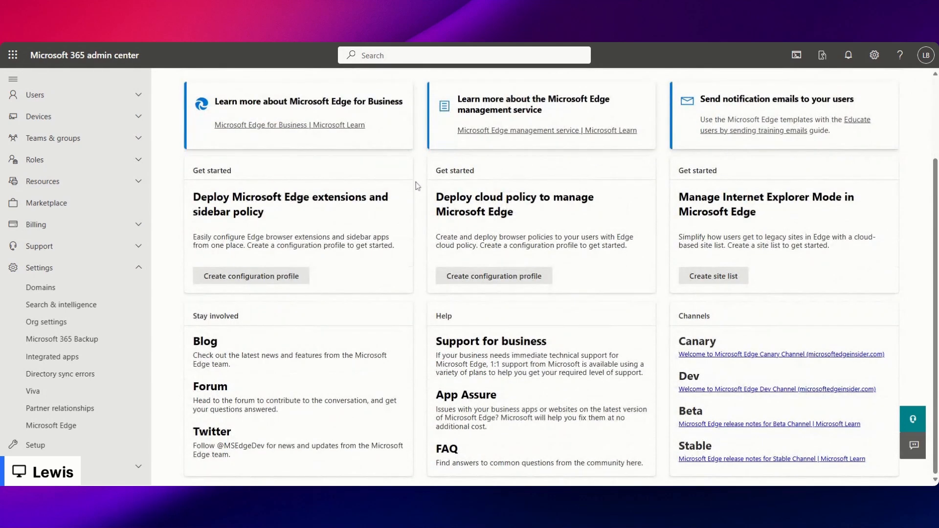
pyautogui.scroll(3, 418, 186)
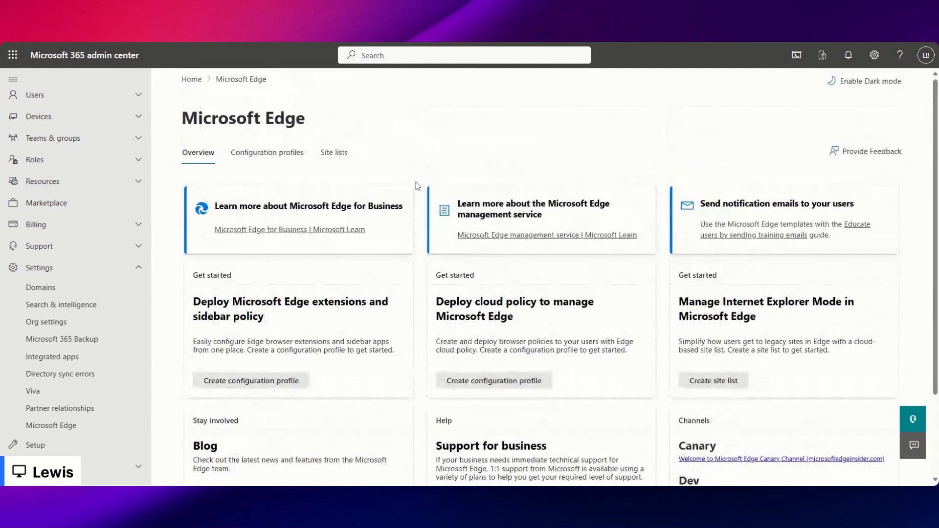